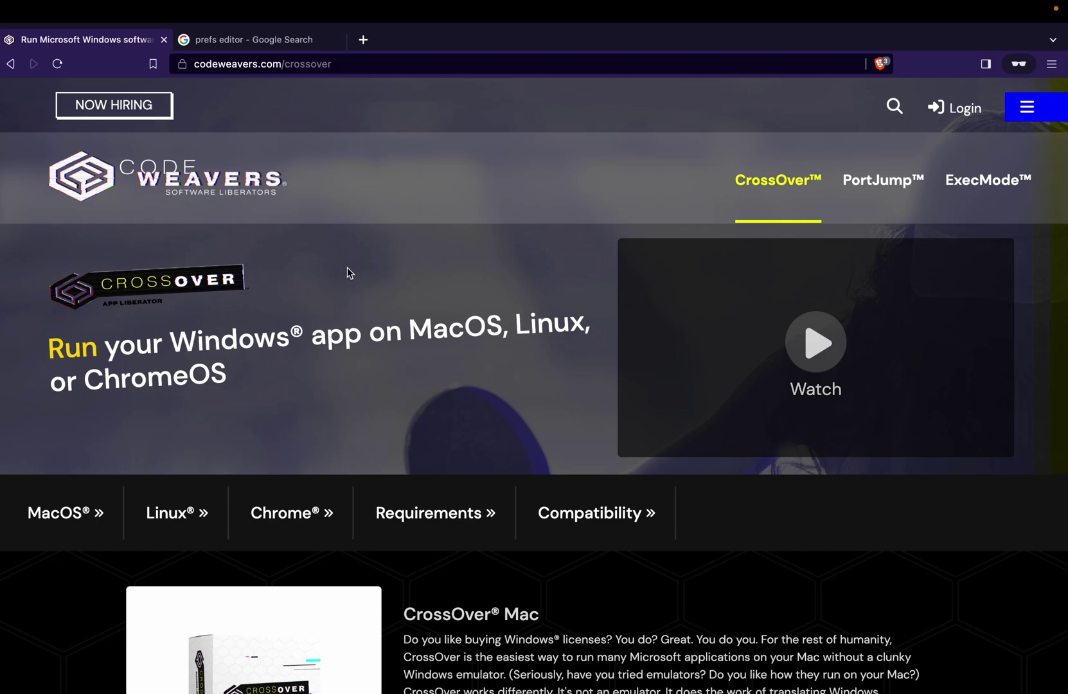
# Open the CrossOver Mac free trial page on the CodeWeavers site
pyautogui.scroll(-3, 348, 268)
pyautogui.scroll(-4, 348, 267)
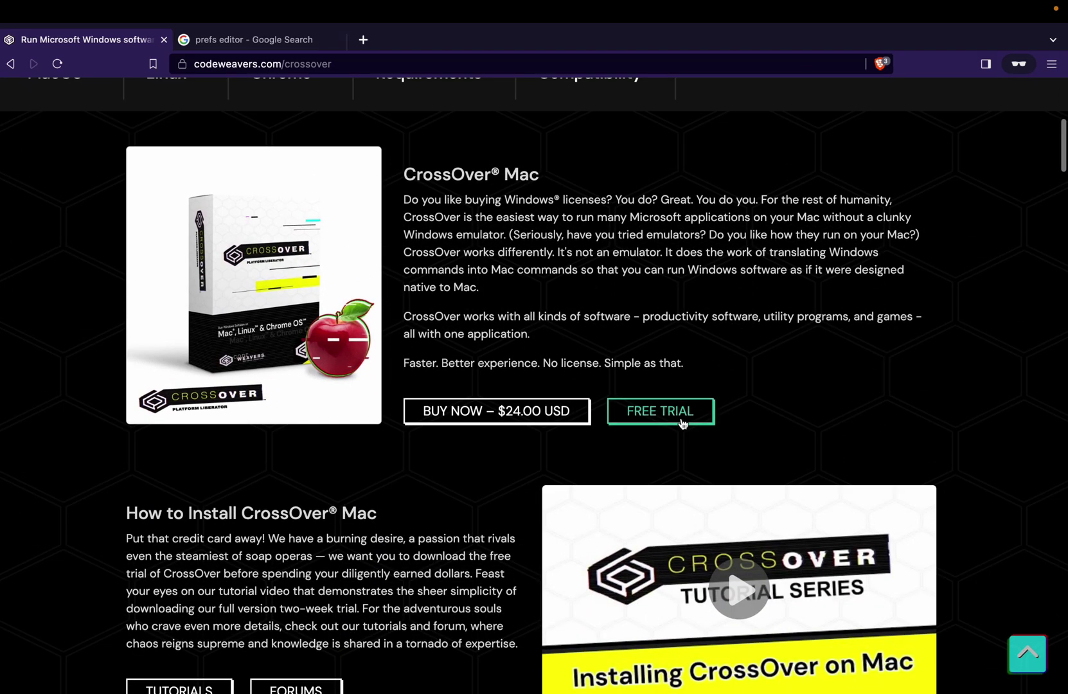
pyautogui.click(650, 419)
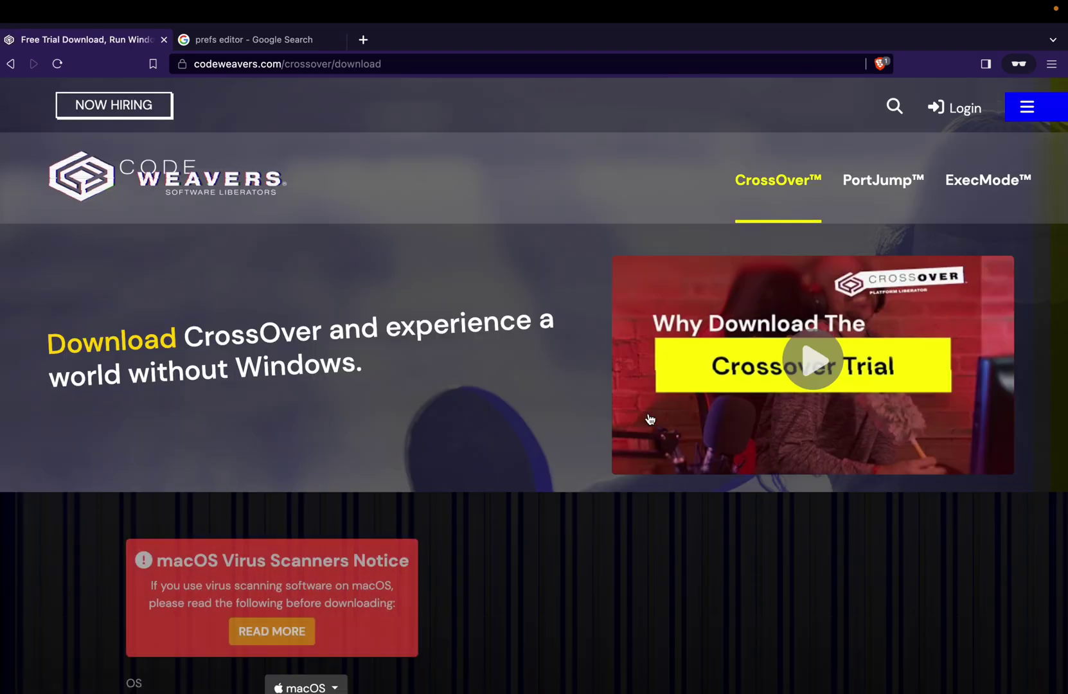
pyautogui.scroll(-3, 349, 461)
pyautogui.click(347, 538)
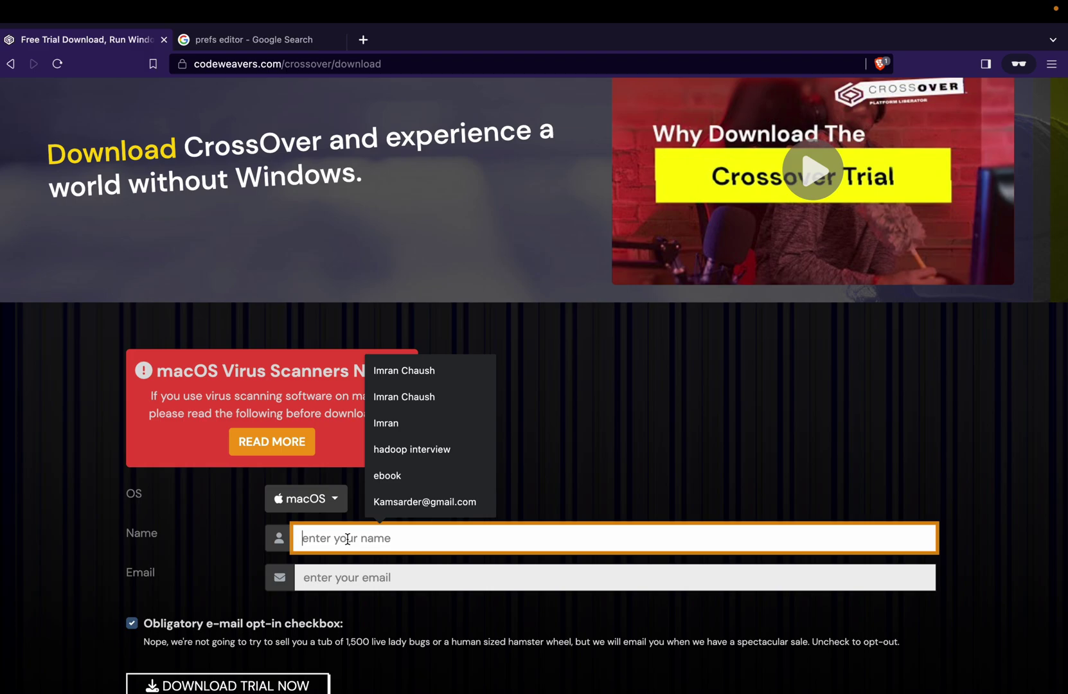
pyautogui.write('ichaush3')
pyautogui.scroll(-2, 270, 494)
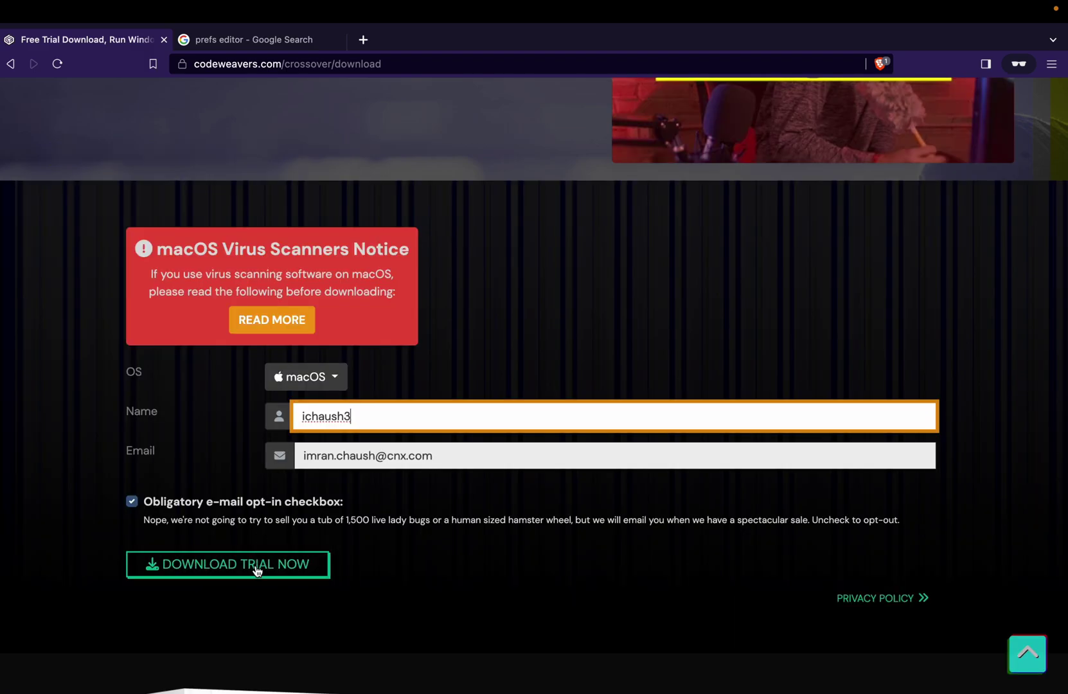
pyautogui.click(256, 571)
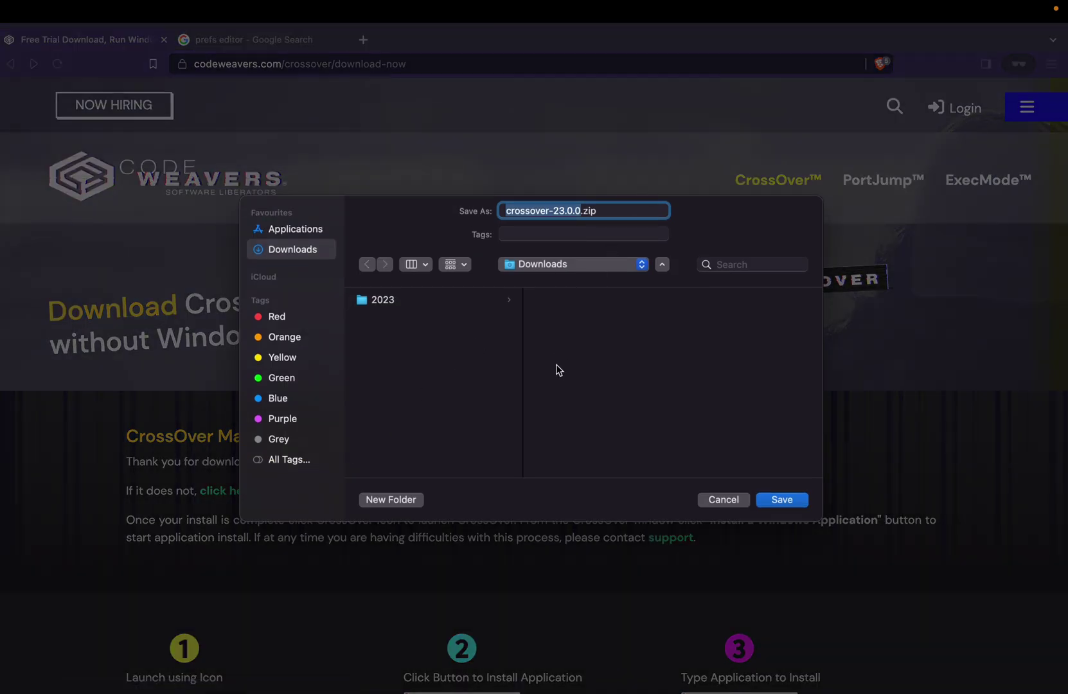
pyautogui.click(787, 503)
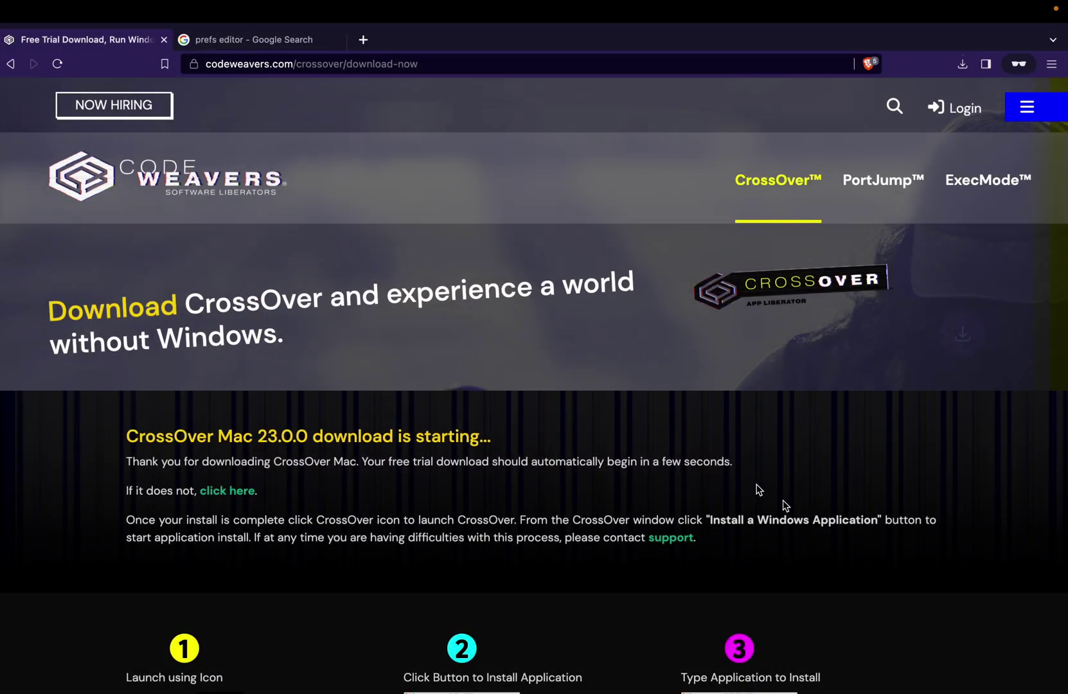
pyautogui.click(964, 64)
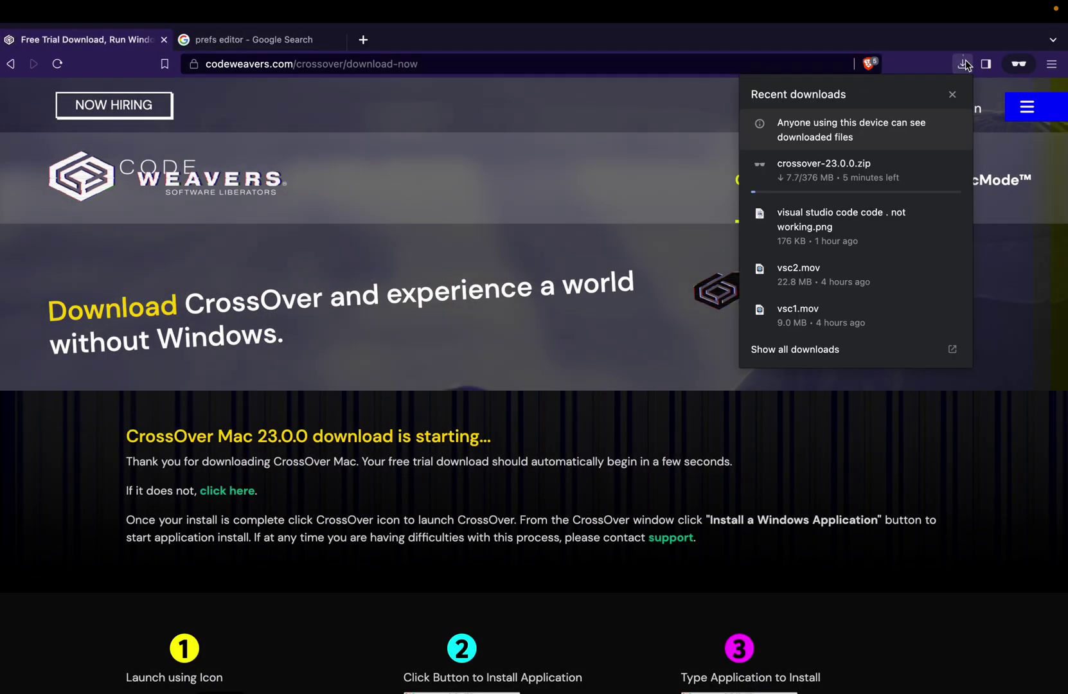
# Download Prefs Editor 1.4.1 from its MacUpdate page into the Downloads folder
pyautogui.click(264, 63)
pyautogui.click(271, 38)
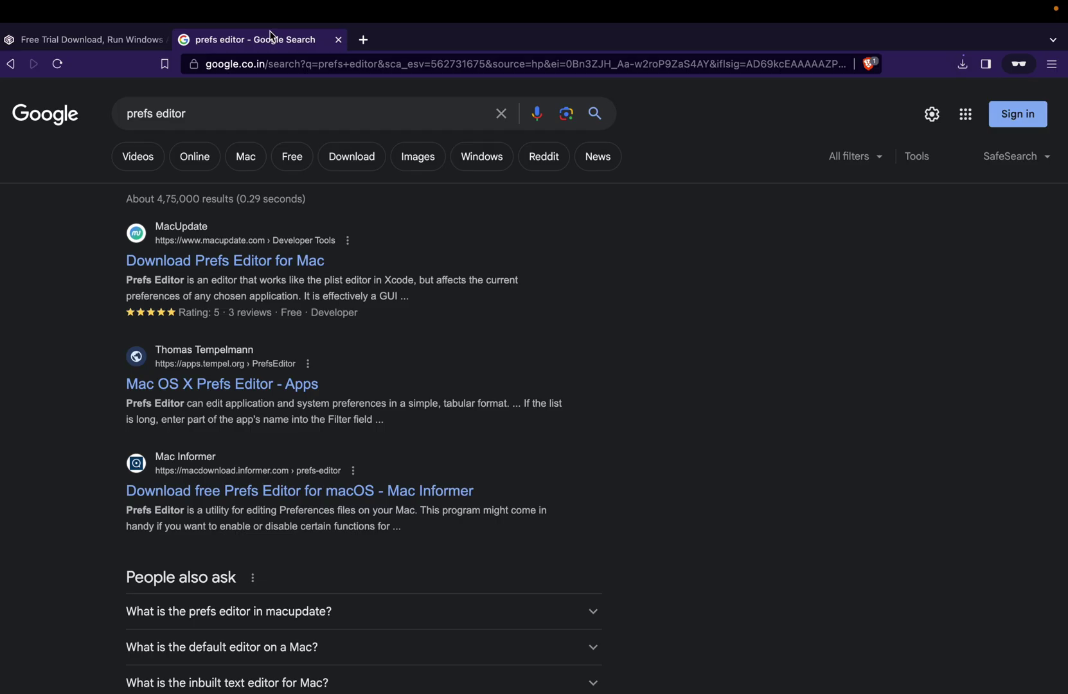
pyautogui.click(246, 261)
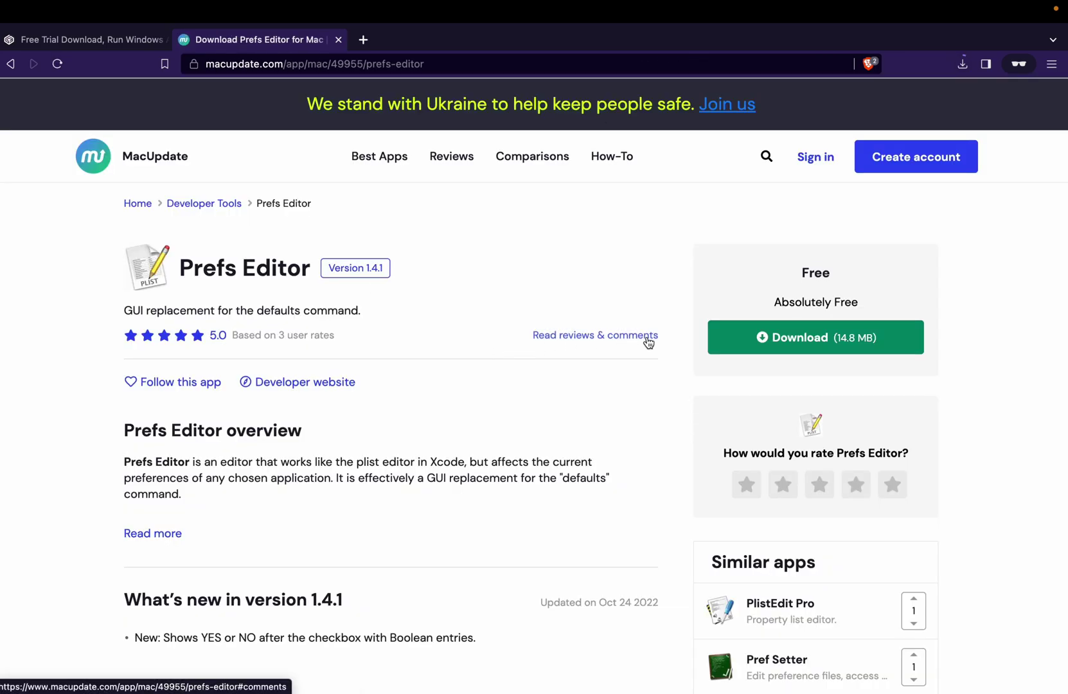
pyautogui.click(795, 337)
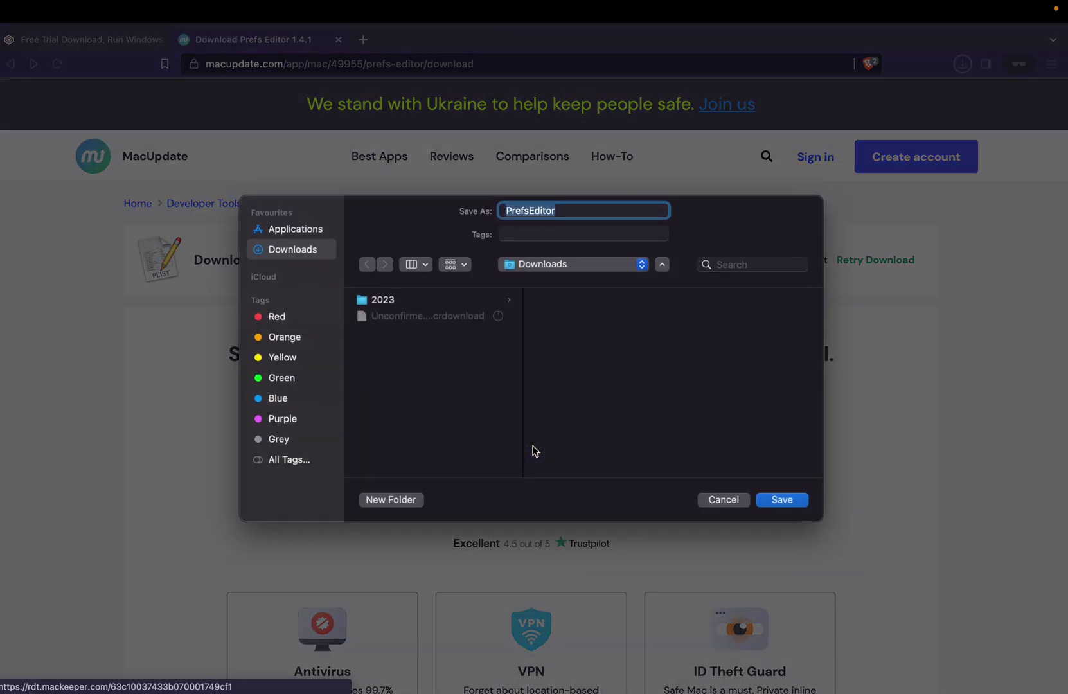
pyautogui.click(788, 501)
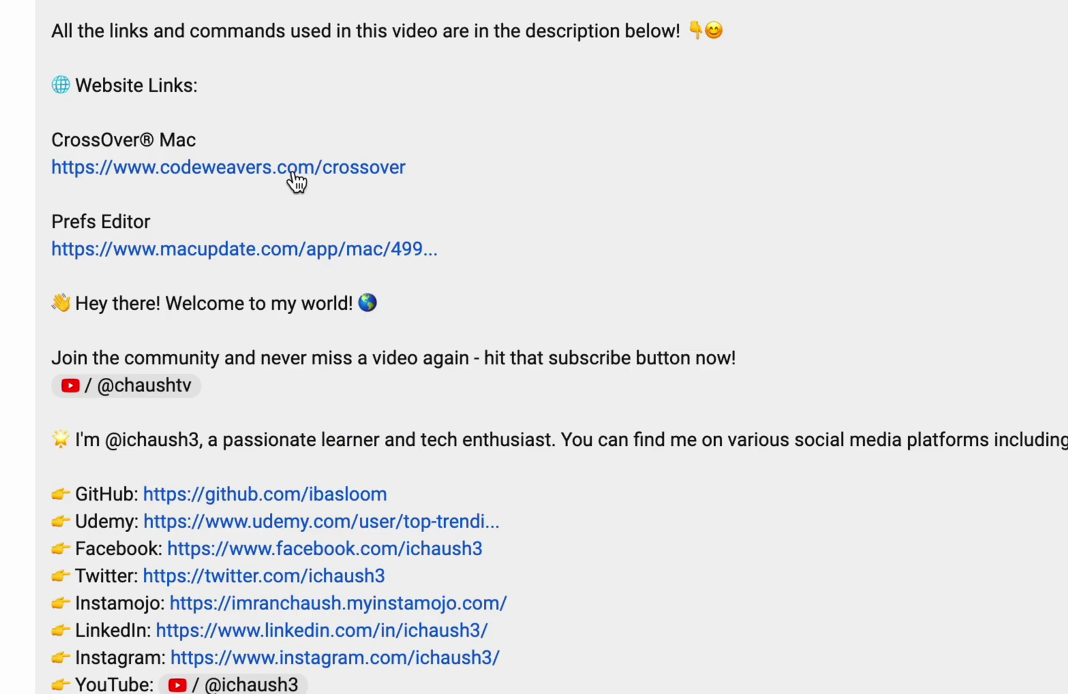
# Open the Prefs Editor link from the video description and revisit the CrossOver and MacUpdate tabs
pyautogui.click(264, 249)
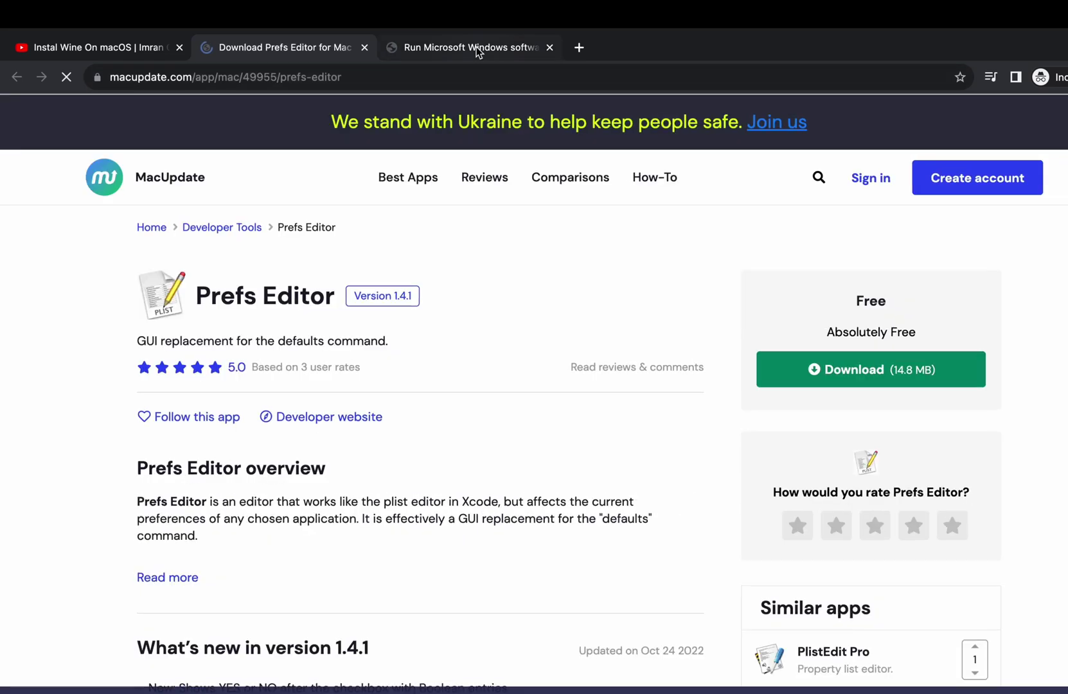
pyautogui.click(477, 50)
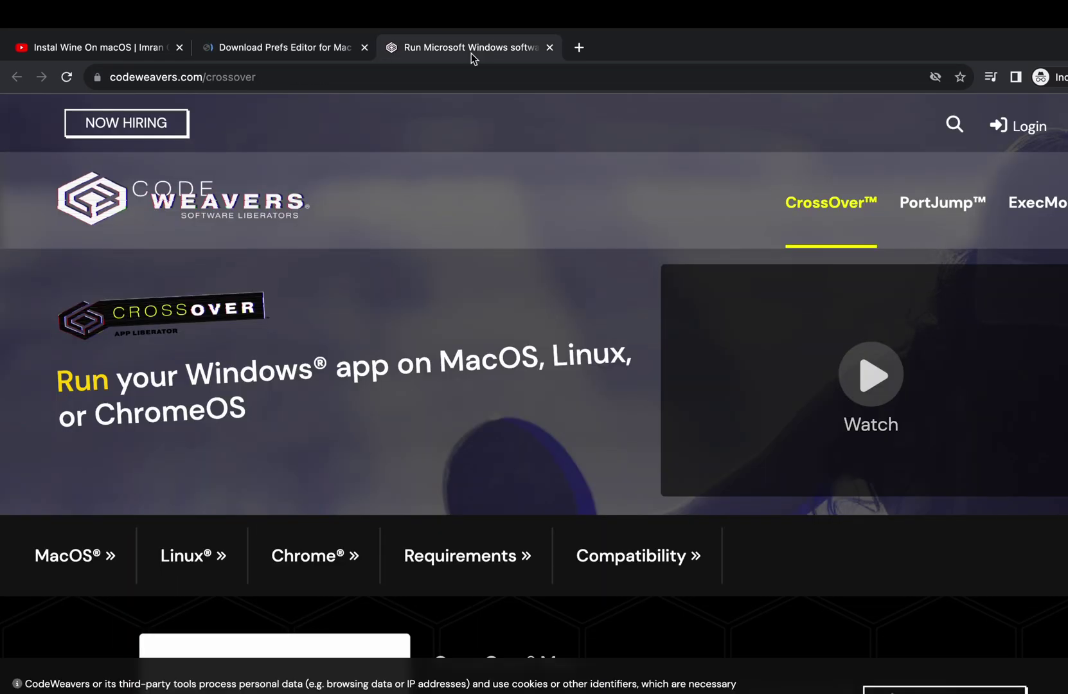
pyautogui.click(293, 52)
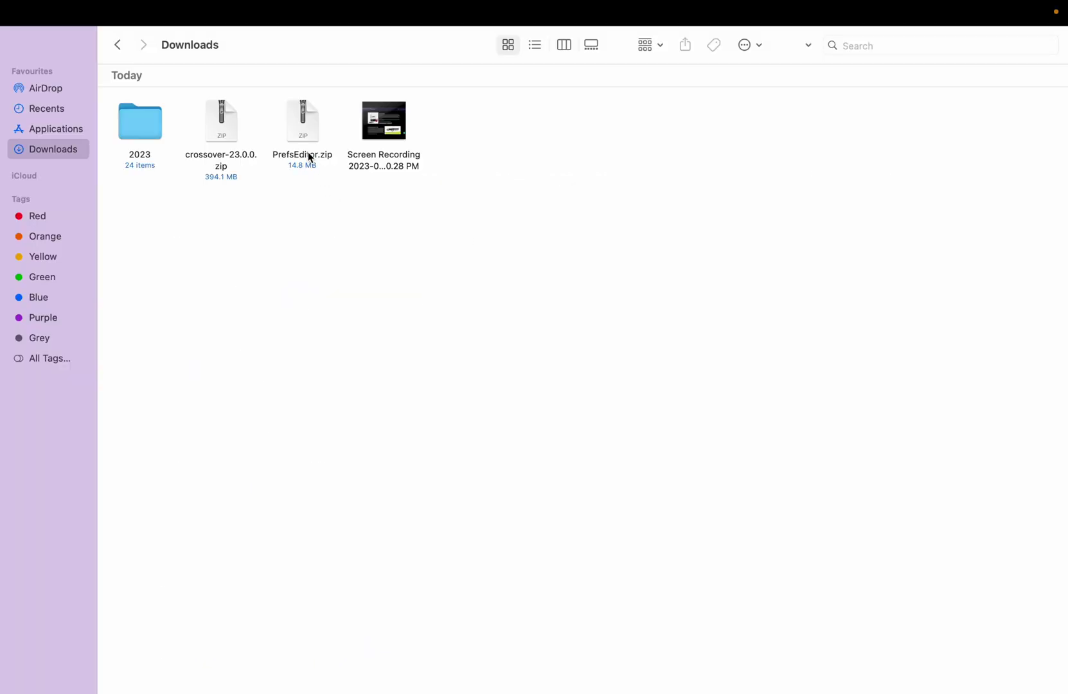
# Extract crossover-23.0.0.zip in Downloads and launch the resulting CrossOver app
pyautogui.click(223, 158)
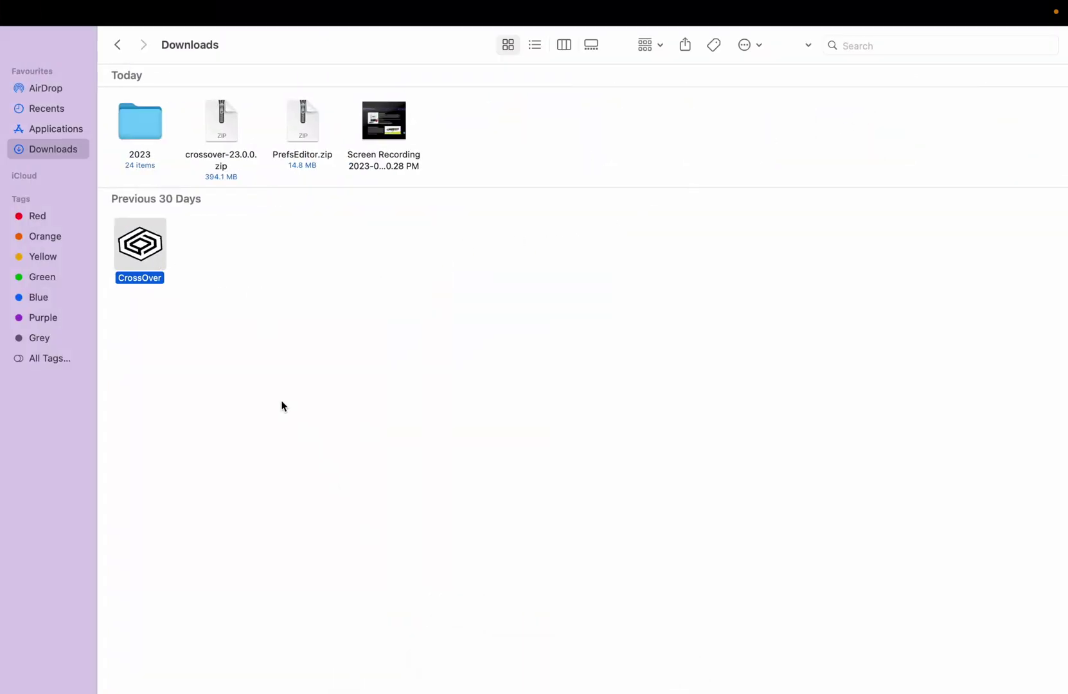
pyautogui.doubleClick(143, 258)
pyautogui.click(460, 676)
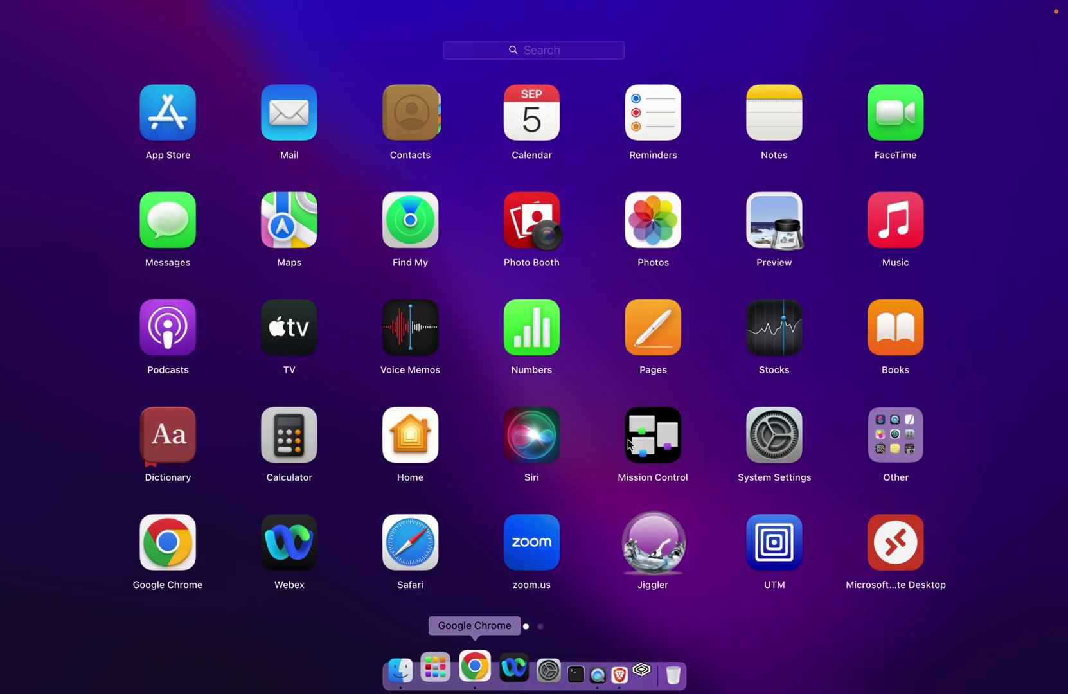
# Move CrossOver to Applications, allow it past Gatekeeper, and launch it from Launchpad
pyautogui.hscroll(3, 656, 437)
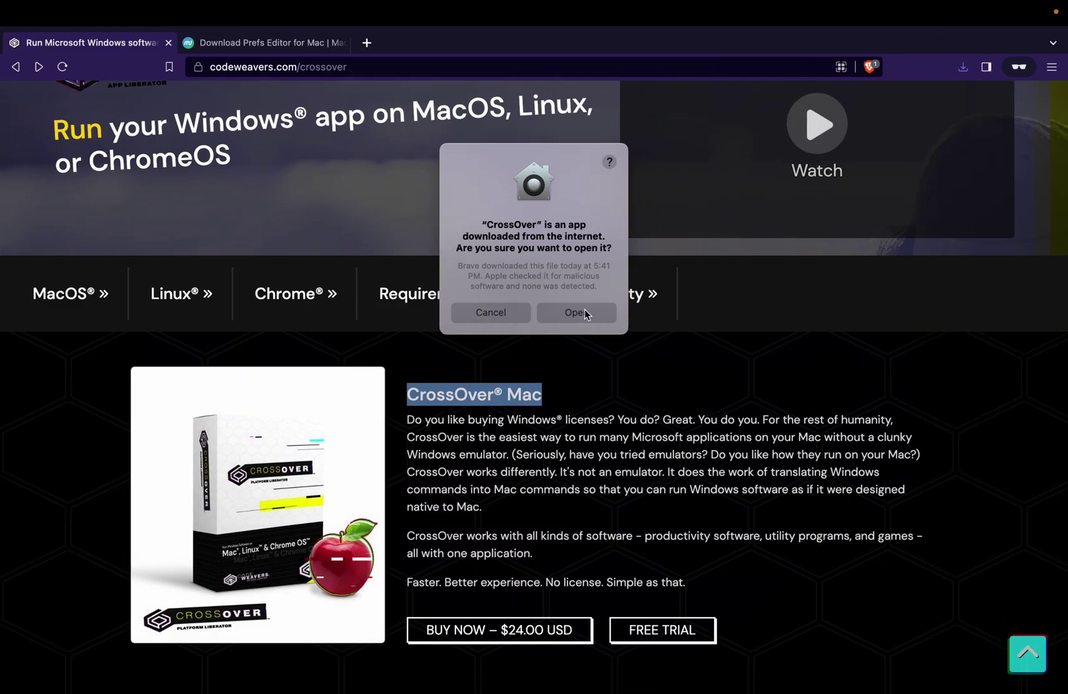
pyautogui.click(576, 313)
pyautogui.press('super+Tab')
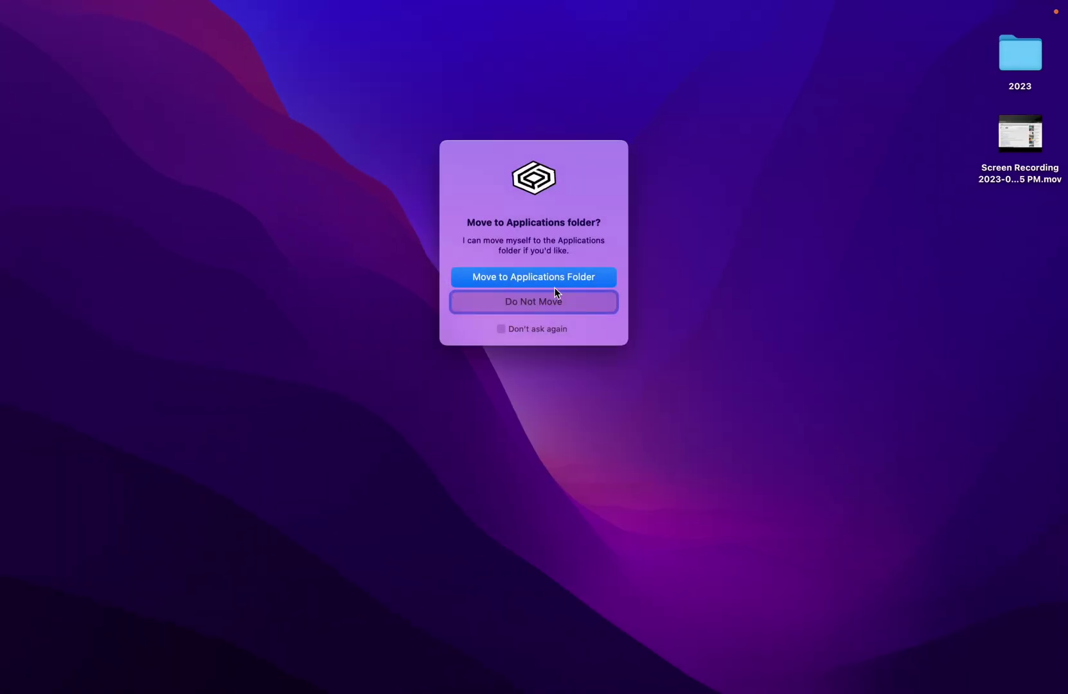
pyautogui.click(515, 278)
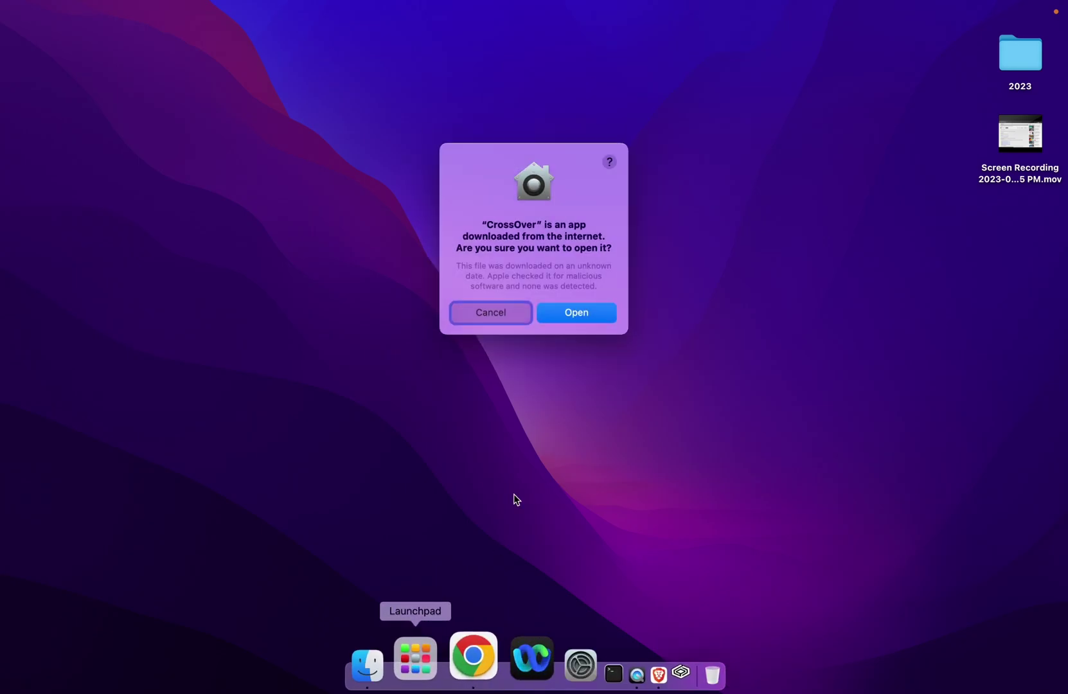
pyautogui.click(578, 312)
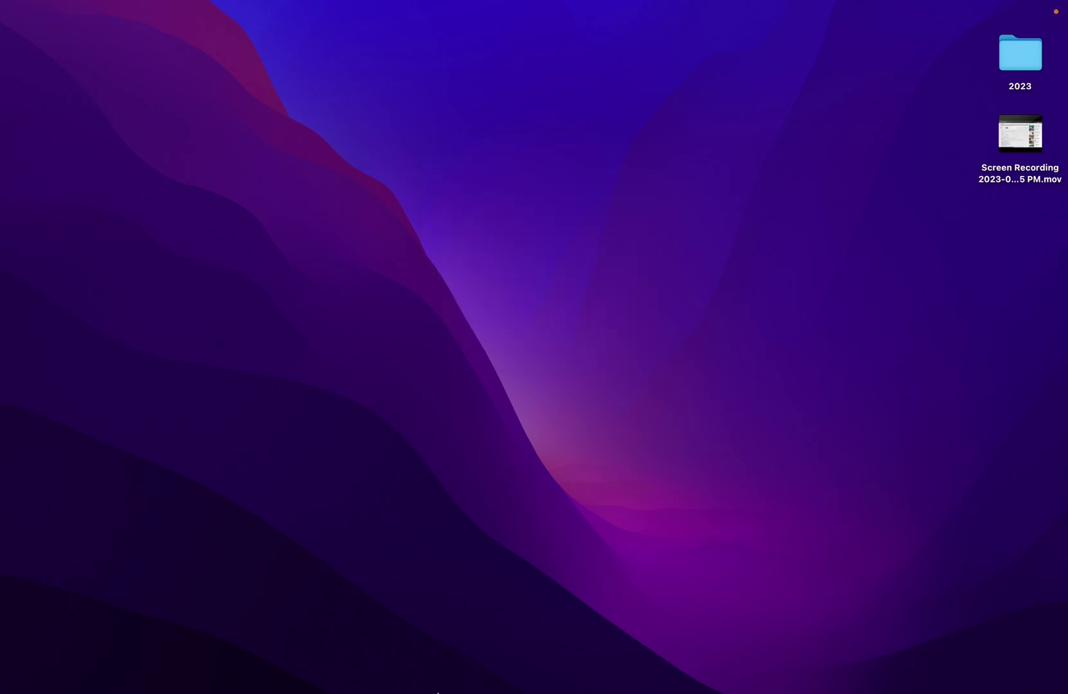
pyautogui.click(446, 671)
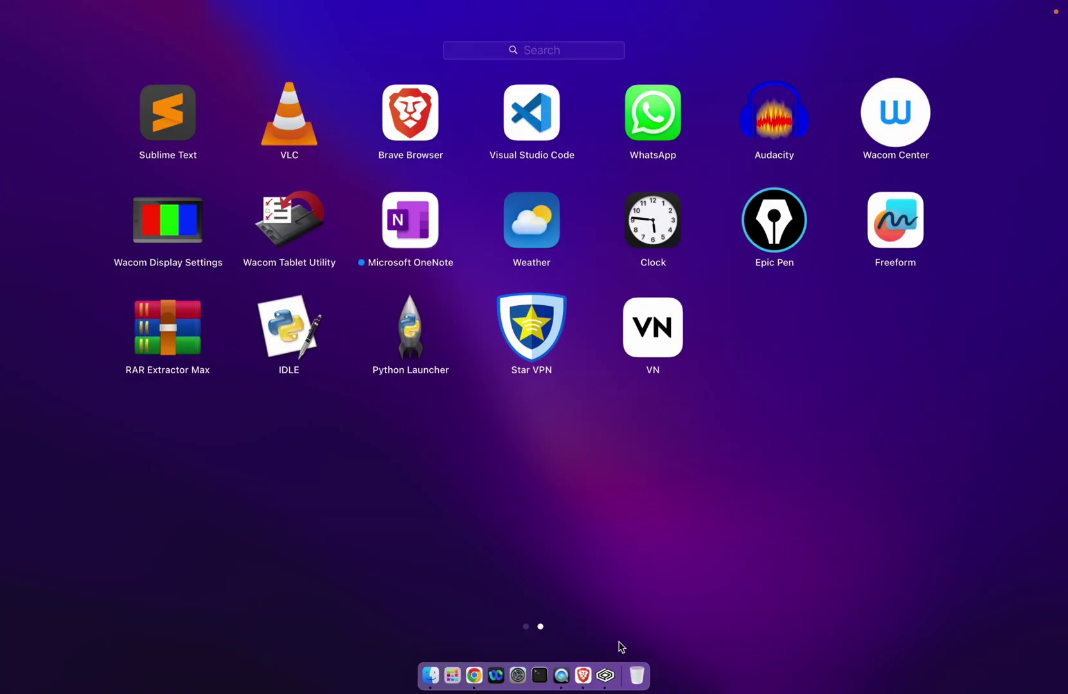
pyautogui.click(607, 673)
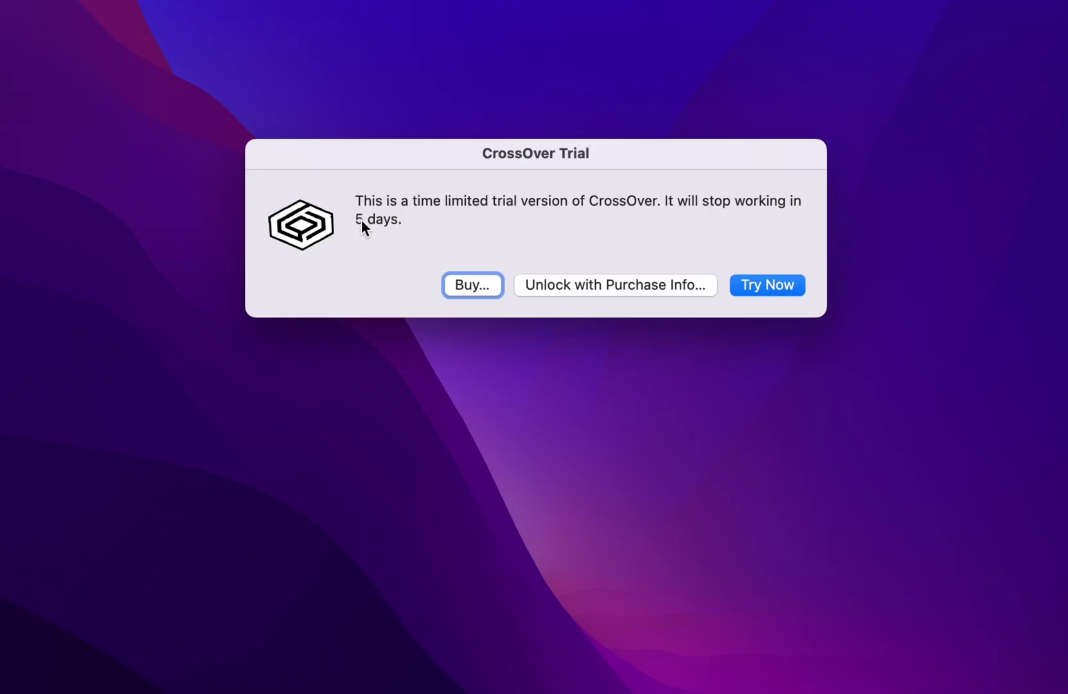
# Start the 5-day CrossOver trial, quit it from the Dock, and return to Downloads
pyautogui.click(790, 285)
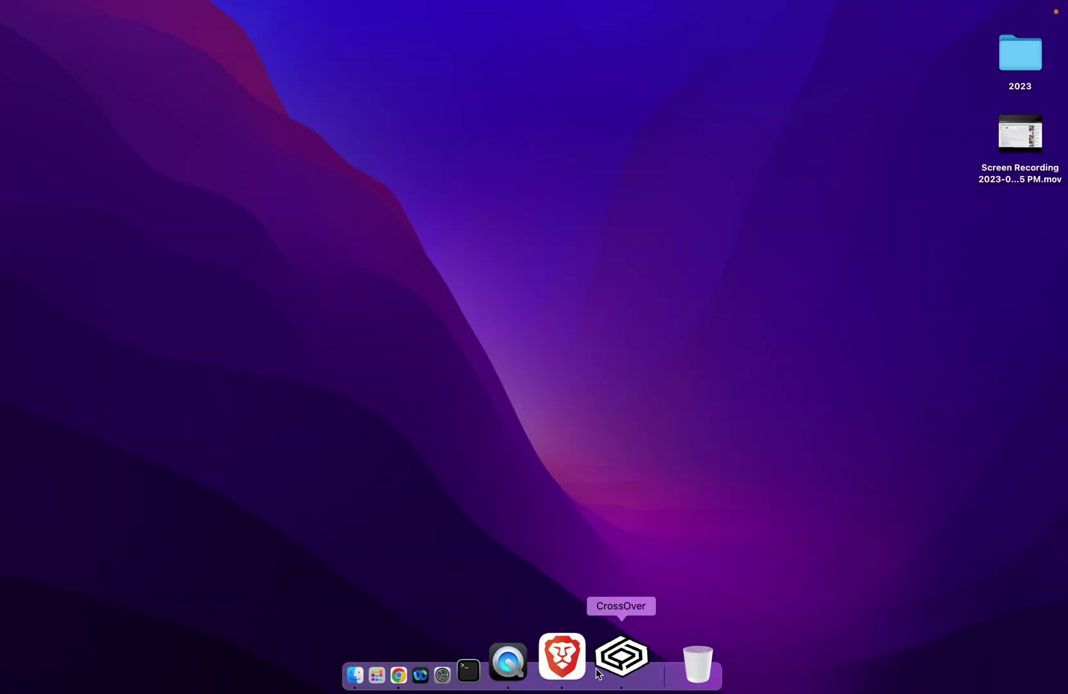
pyautogui.rightClick(614, 652)
pyautogui.click(623, 601)
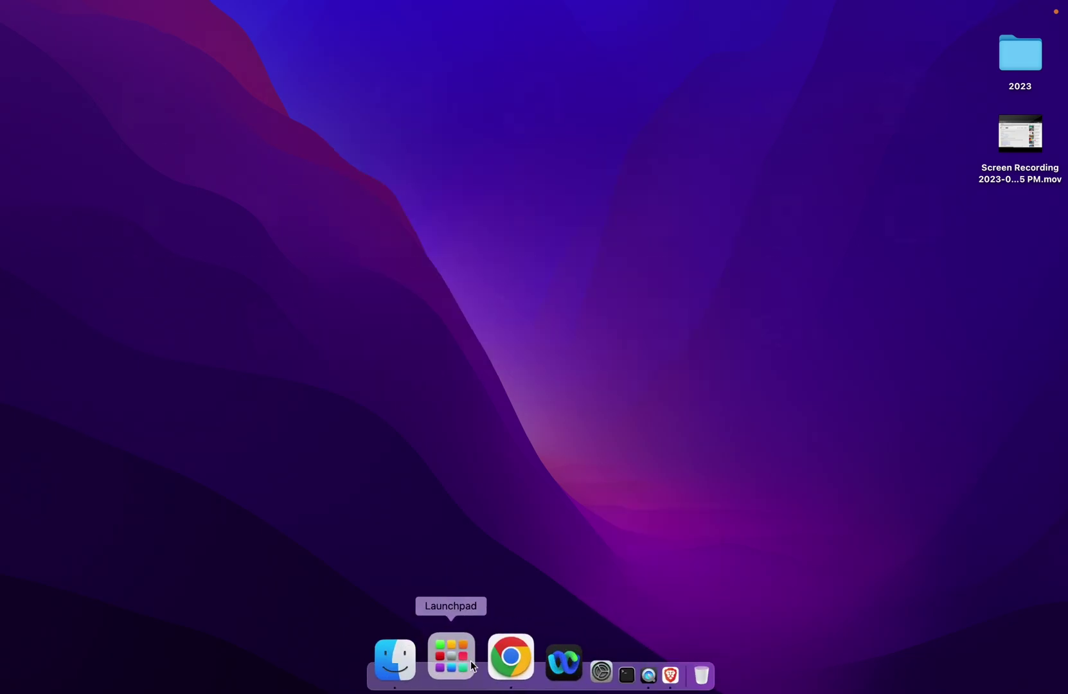
pyautogui.click(470, 661)
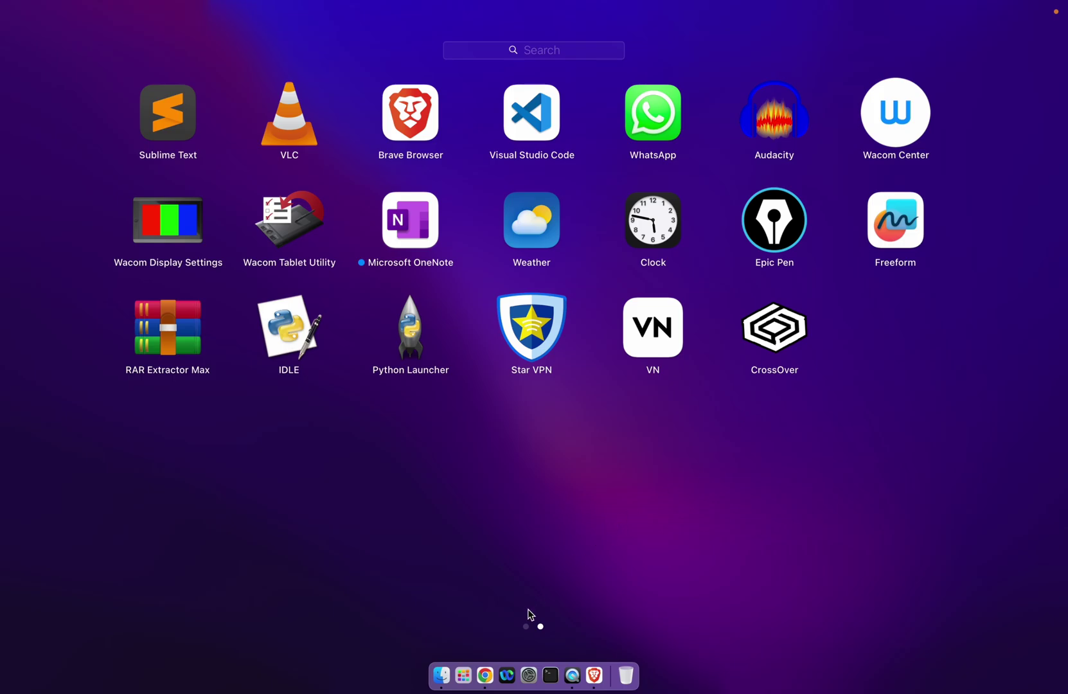
pyautogui.click(430, 659)
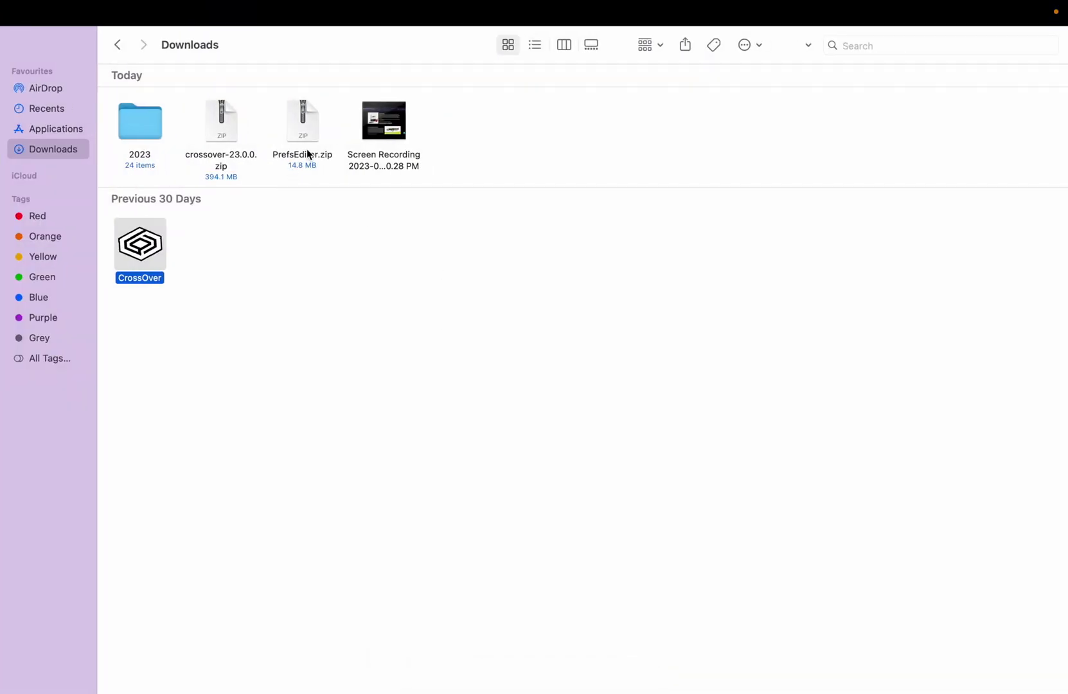
# Unzip PrefsEditor.zip and open Prefs Editor despite the internet-download warning
pyautogui.click(311, 146)
pyautogui.click(306, 155)
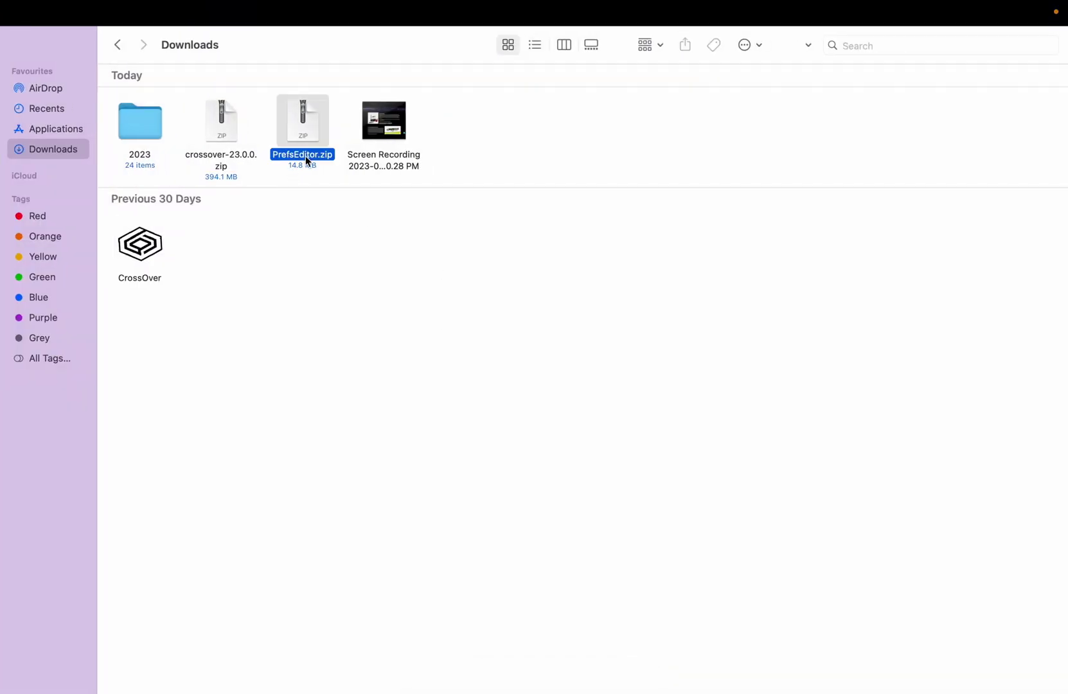
pyautogui.doubleClick(305, 156)
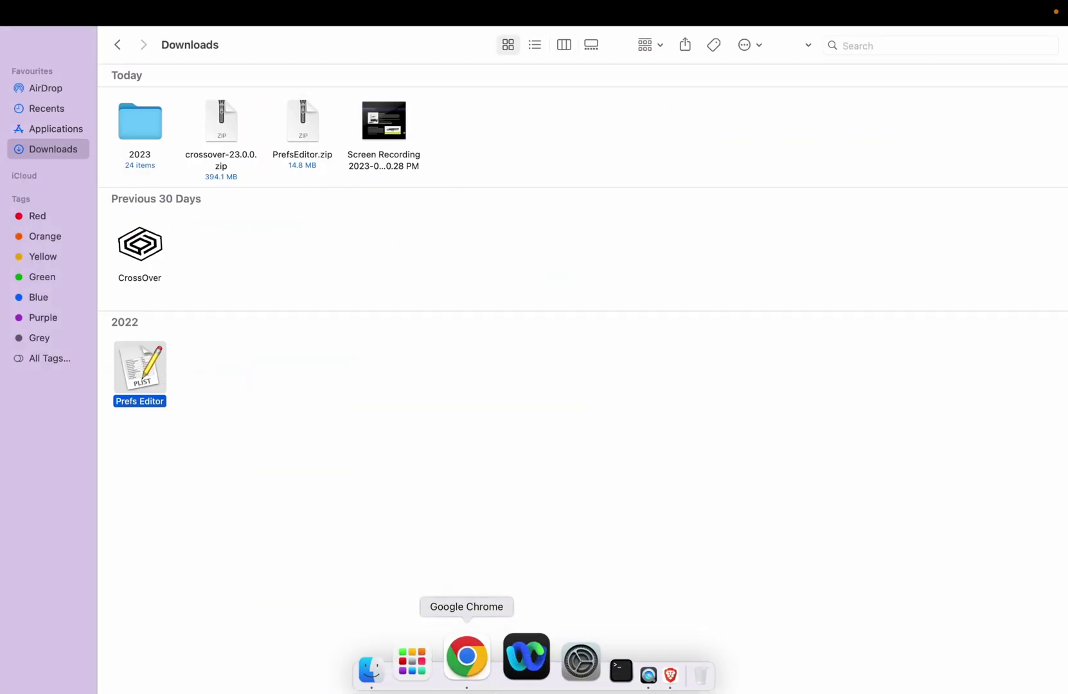
pyautogui.doubleClick(148, 374)
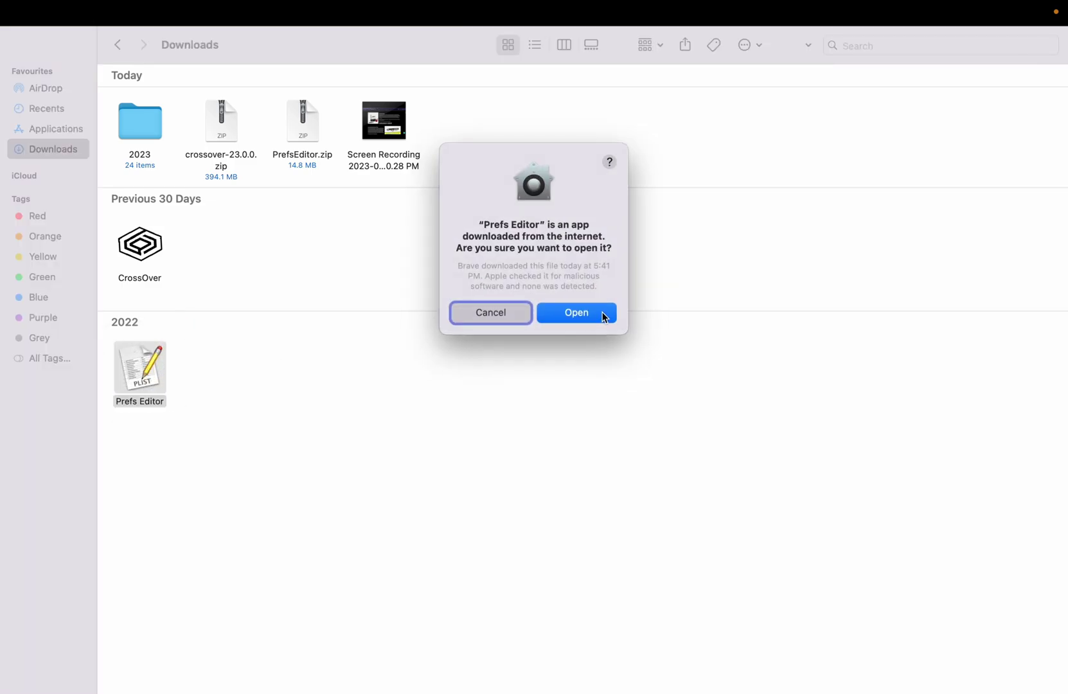
pyautogui.click(604, 318)
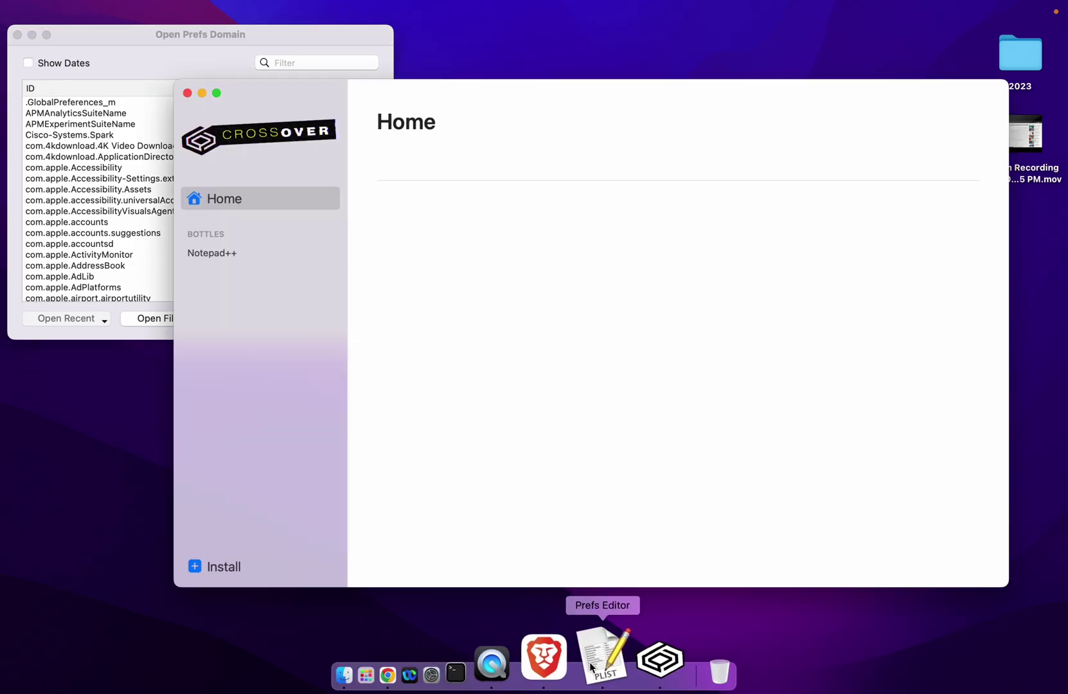
# Bring CrossOver Home forward and search the preference-domain list for CrossOver
pyautogui.click(595, 665)
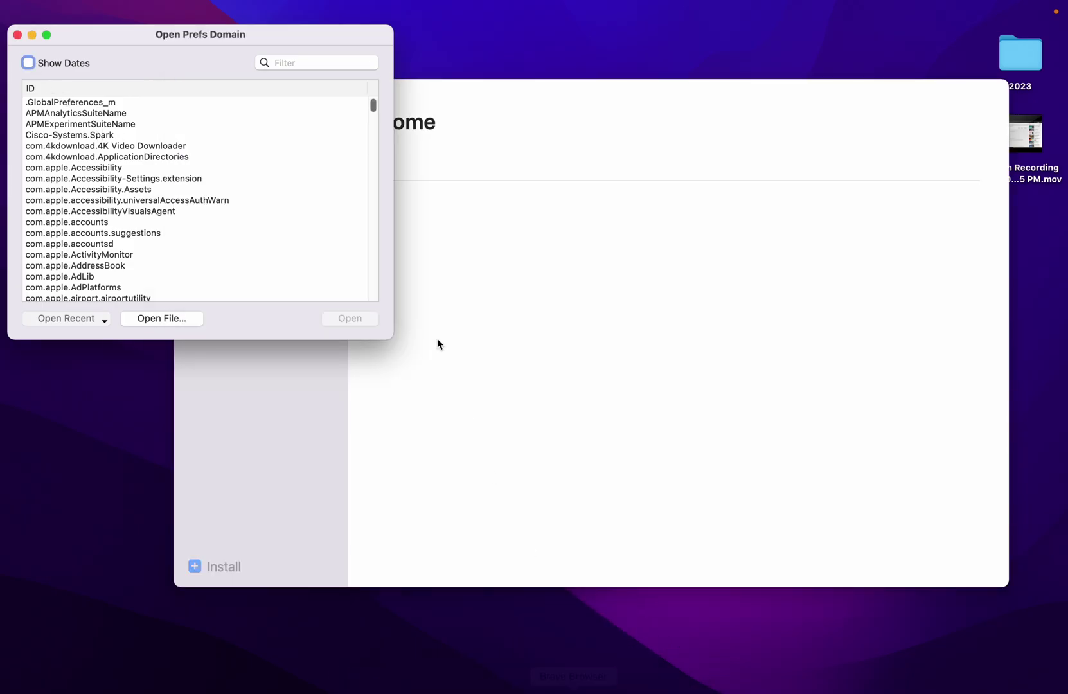
pyautogui.scroll(-10, 136, 171)
pyautogui.scroll(-10, 136, 171)
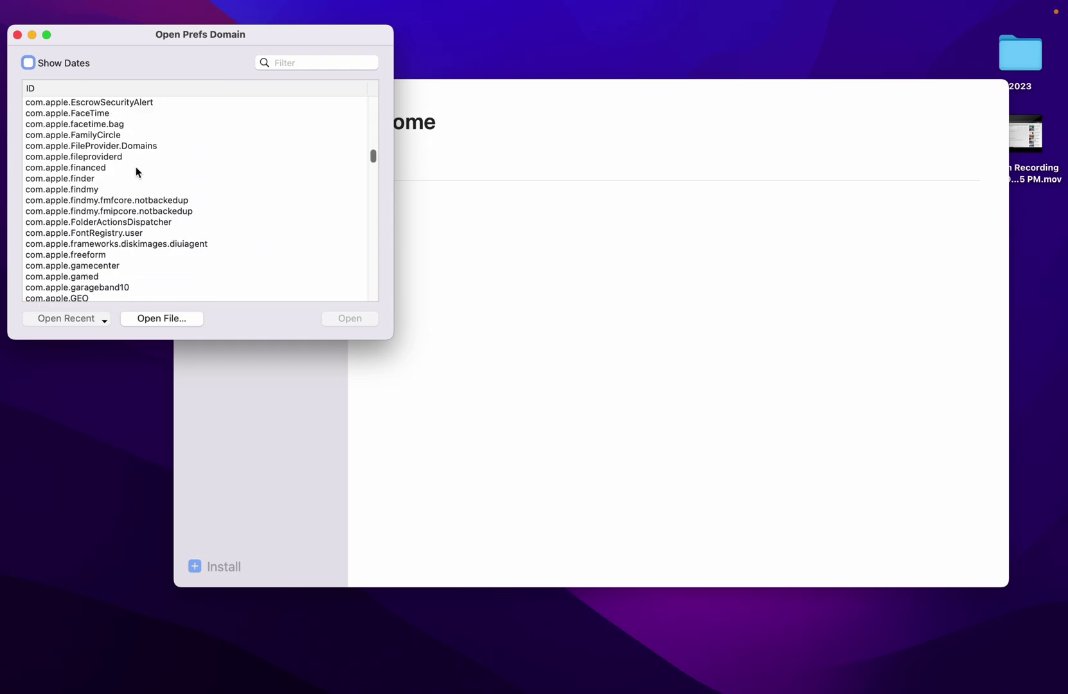
pyautogui.scroll(-10, 136, 171)
pyautogui.scroll(-15, 136, 171)
pyautogui.scroll(-15, 136, 171)
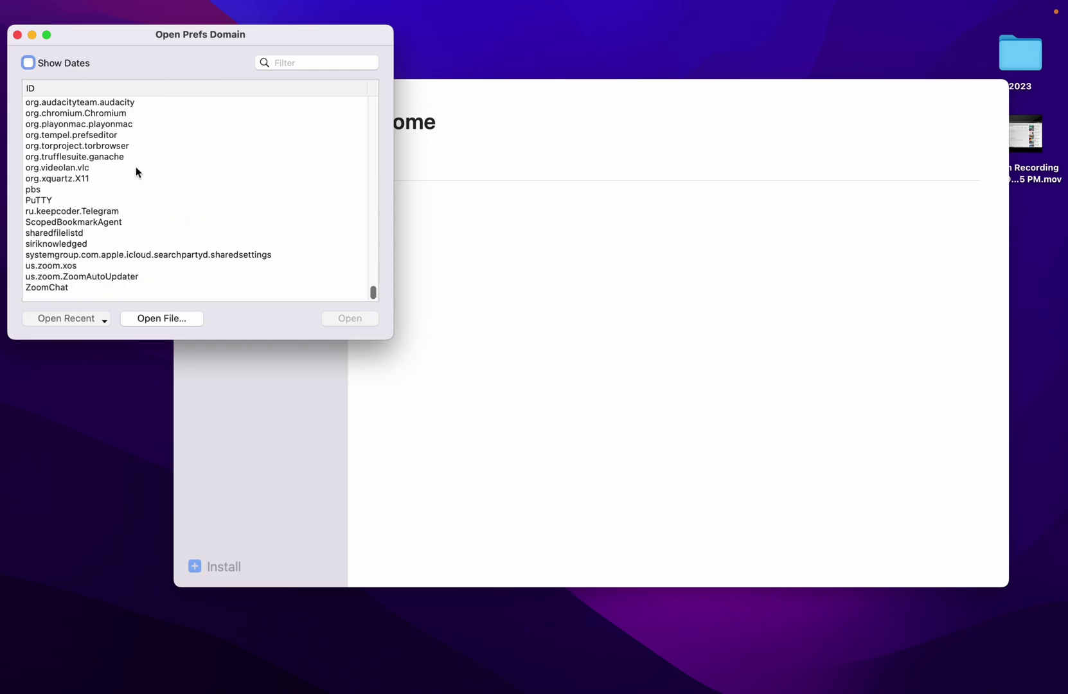
pyautogui.scroll(2, 136, 171)
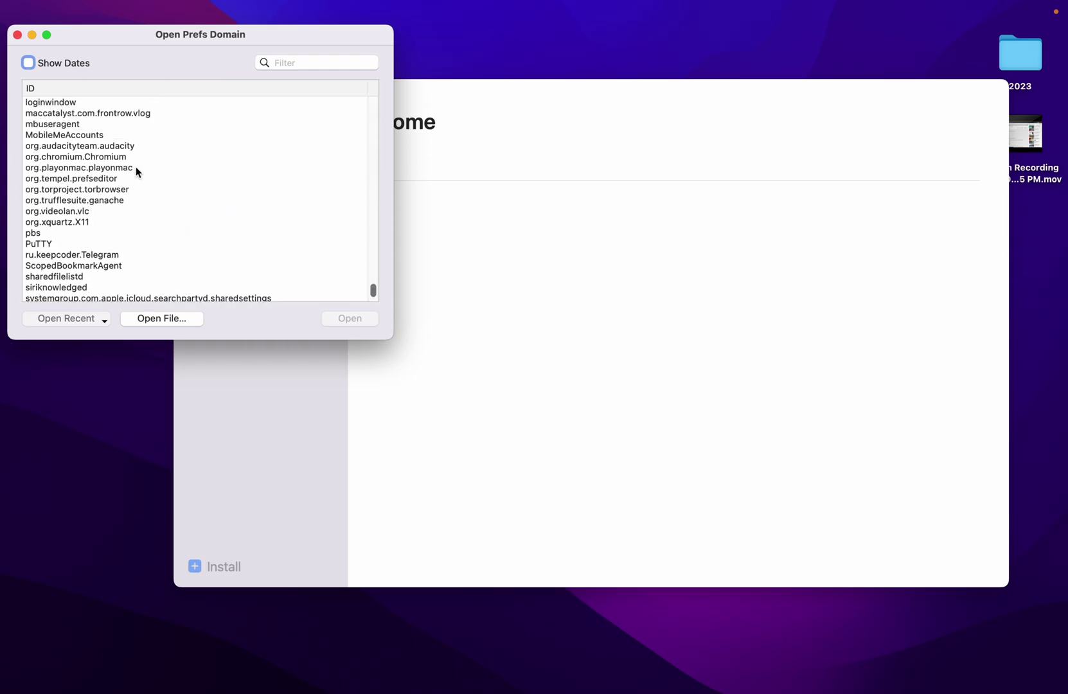
pyautogui.scroll(3, 137, 171)
pyautogui.scroll(5, 136, 171)
pyautogui.scroll(10, 136, 171)
pyautogui.scroll(5, 136, 171)
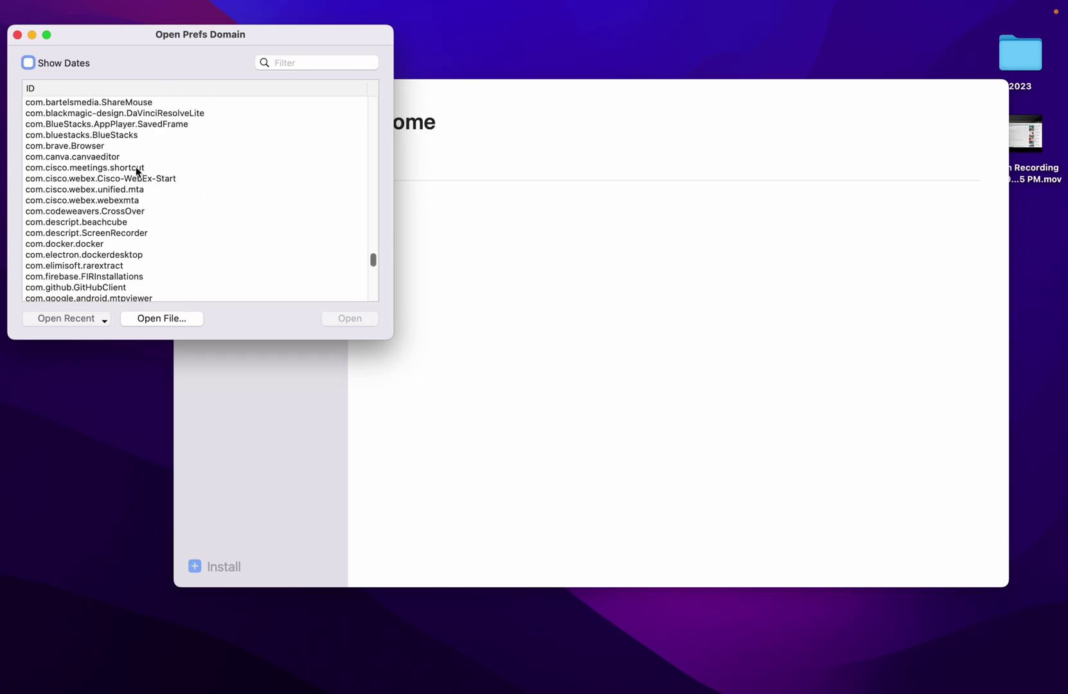
pyautogui.scroll(3, 136, 170)
pyautogui.scroll(5, 136, 170)
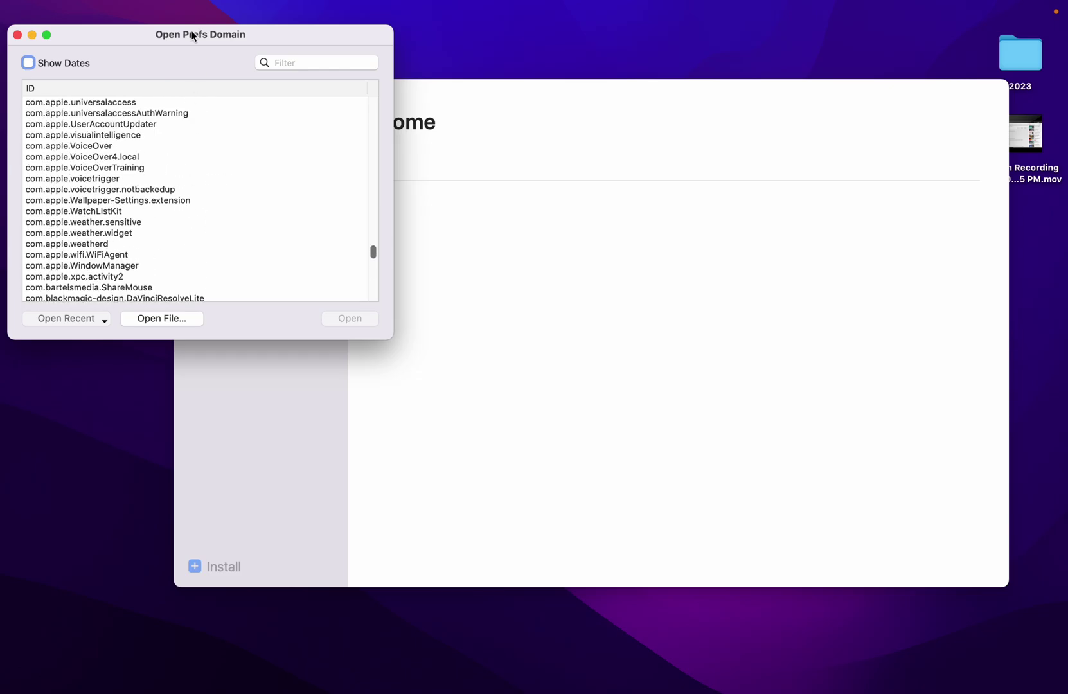
pyautogui.click(161, 318)
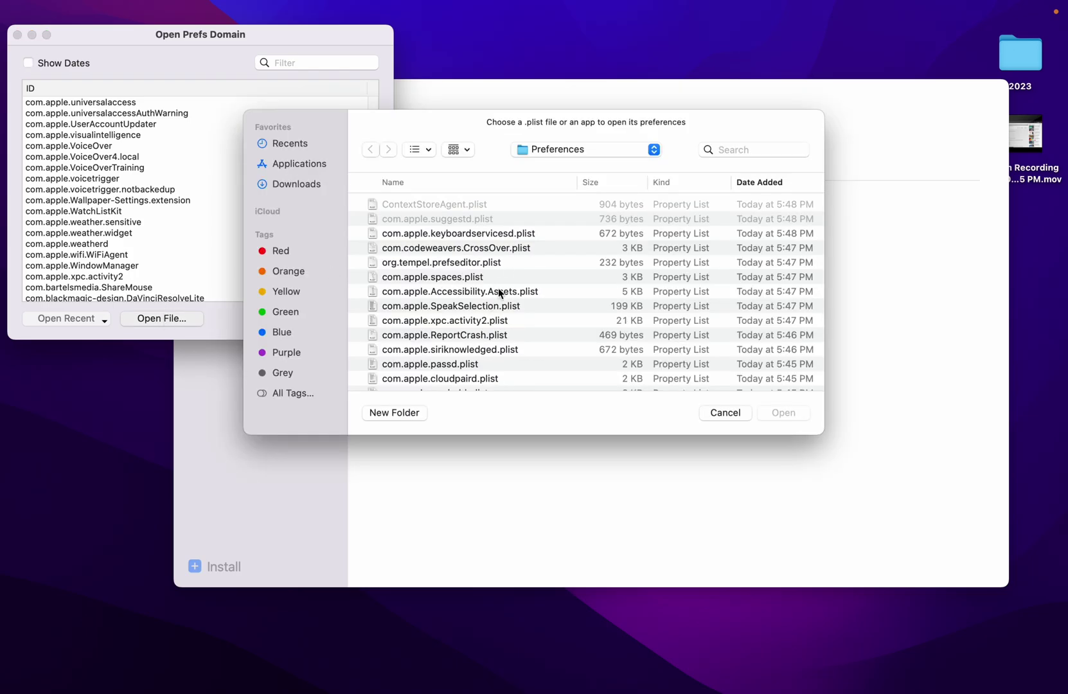
# Search 'cro' in the chooser and open CrossOver's com.codeweavers.CrossOver.plist preferences
pyautogui.click(755, 147)
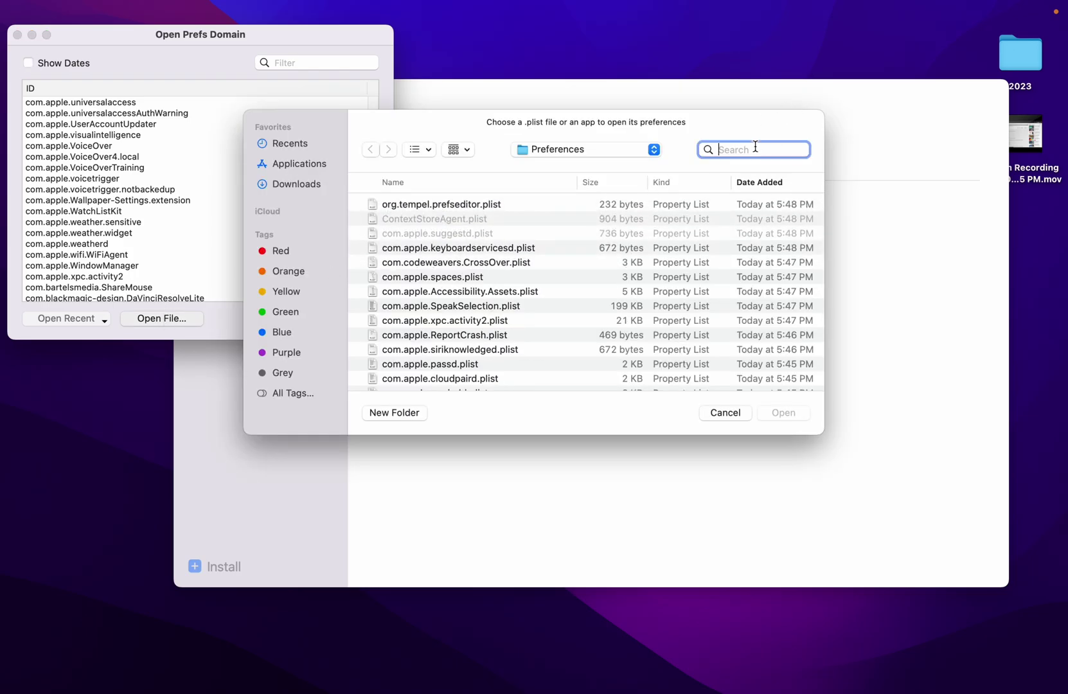
pyautogui.write('cr')
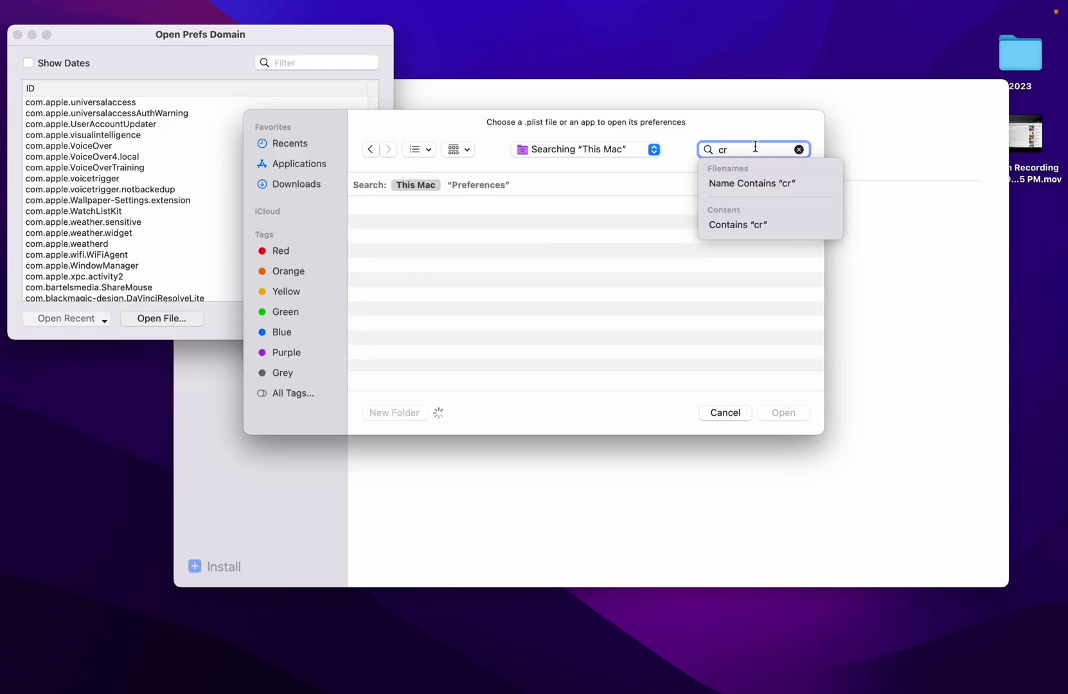
pyautogui.write('o')
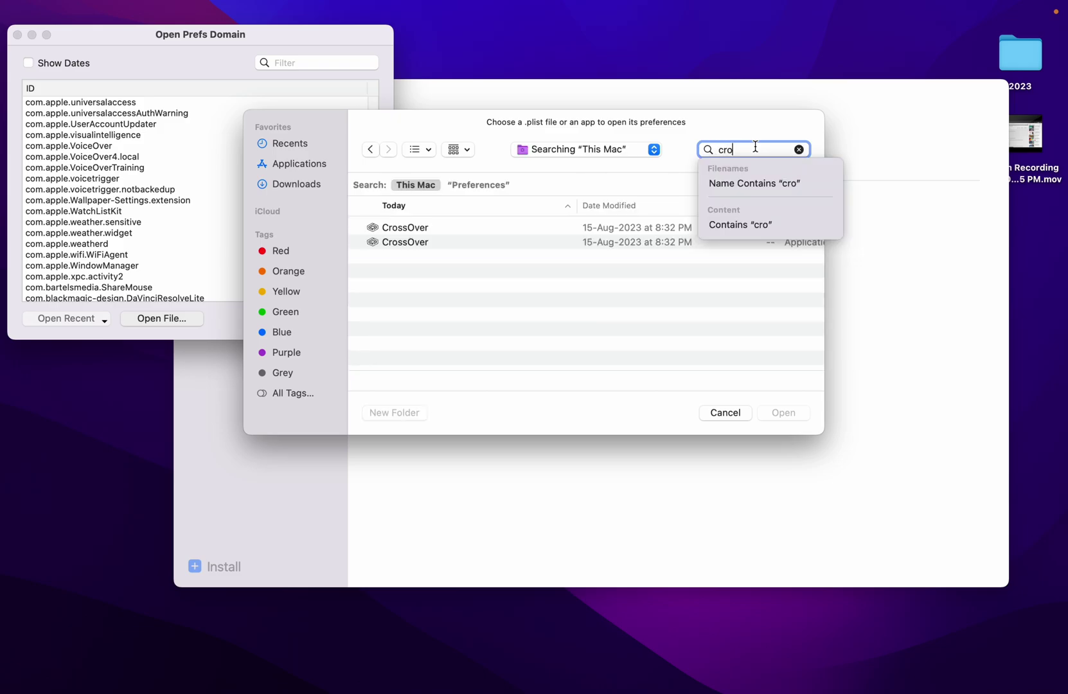
pyautogui.click(576, 257)
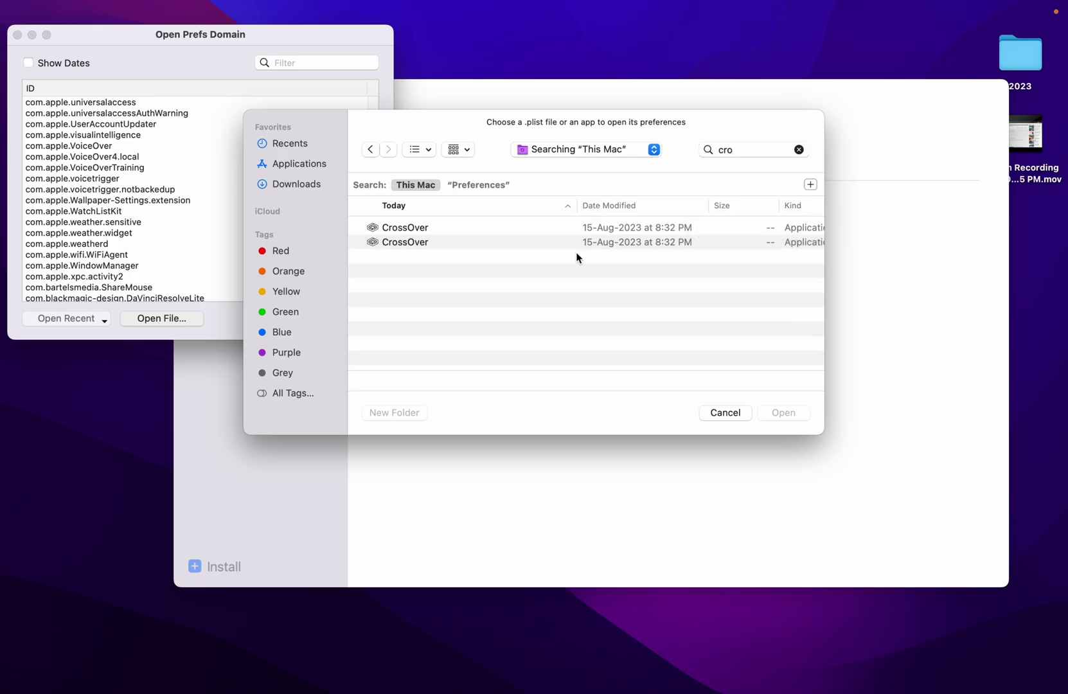
pyautogui.click(375, 228)
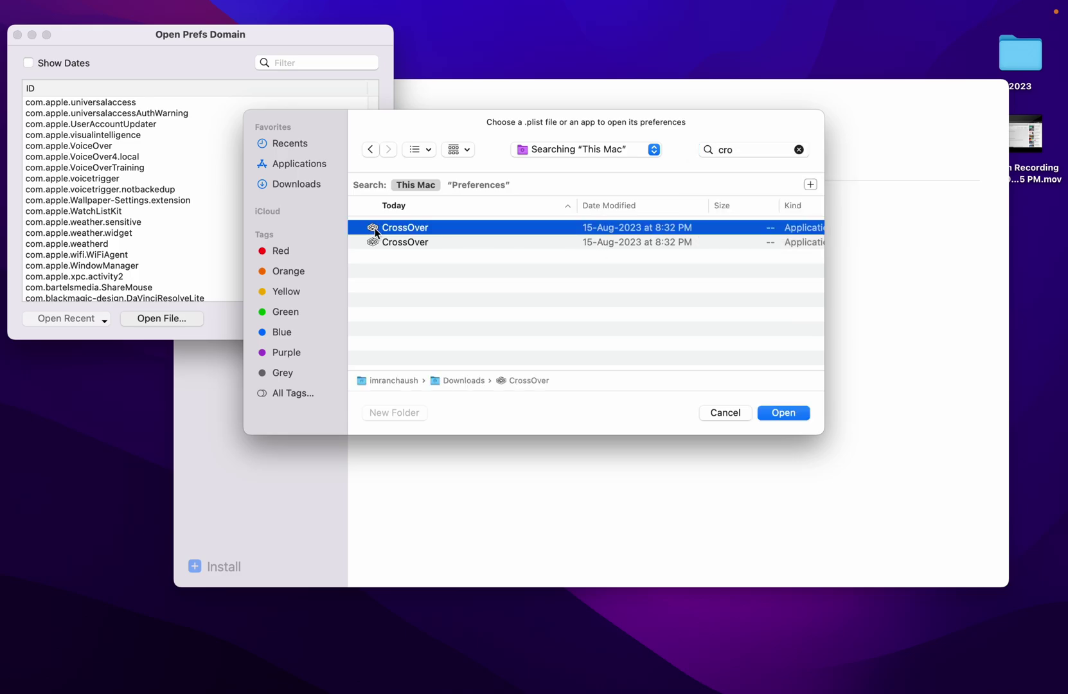
pyautogui.hscroll(5, 737, 249)
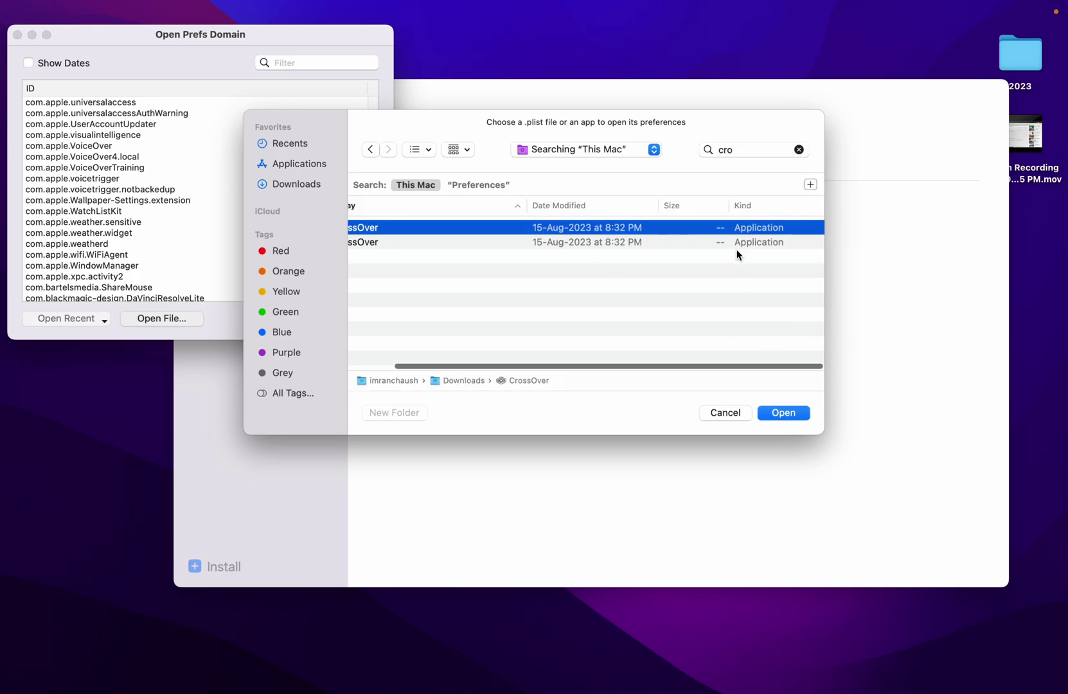
pyautogui.hscroll(-4, 555, 260)
pyautogui.hscroll(-2, 554, 260)
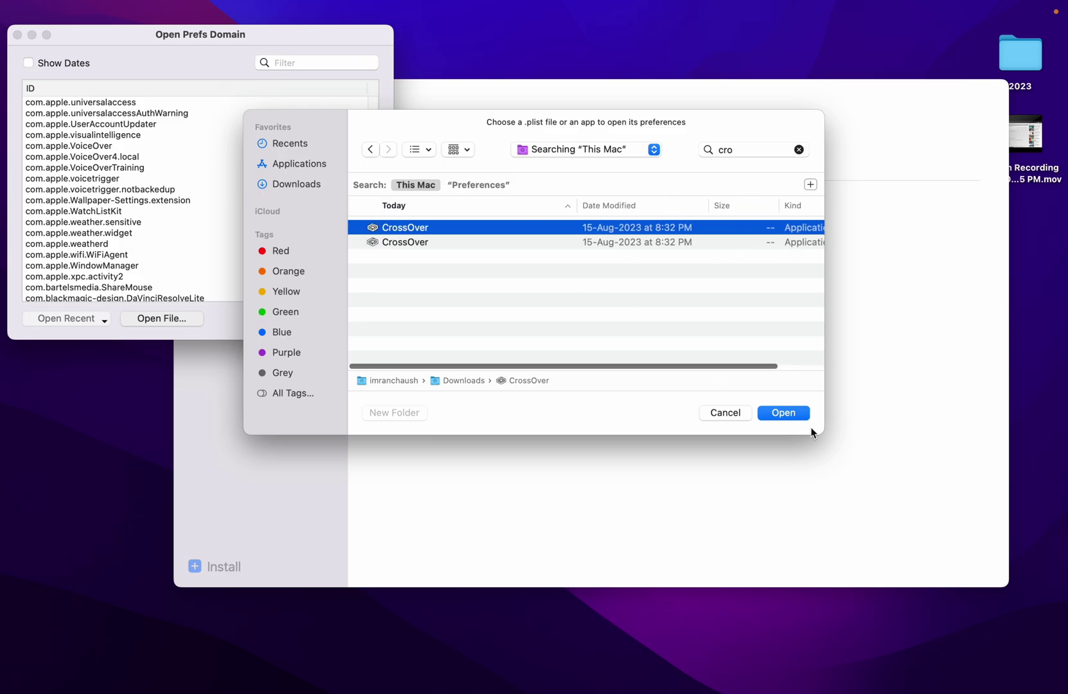
pyautogui.click(794, 419)
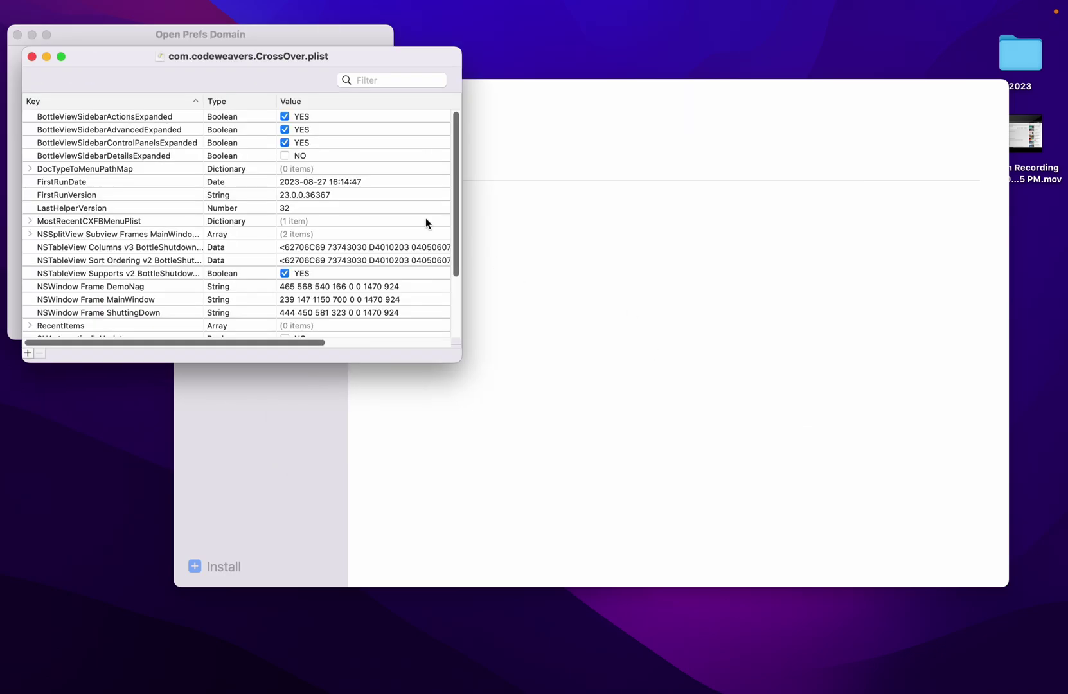
pyautogui.click(309, 185)
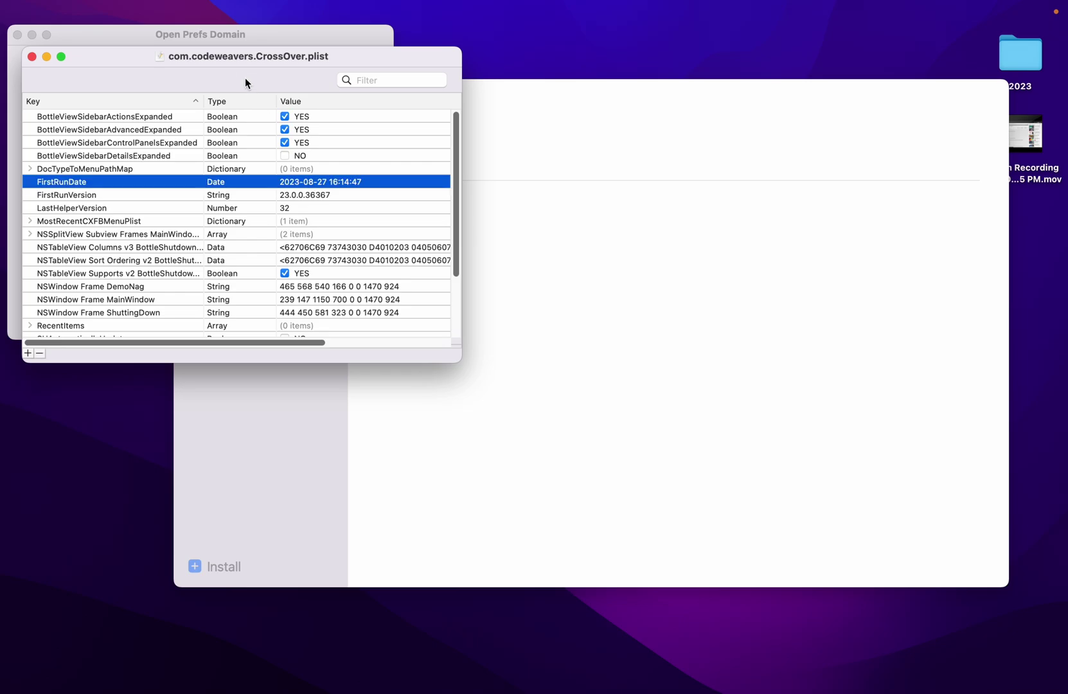
pyautogui.moveTo(230, 57)
pyautogui.mouseDown()
pyautogui.moveTo(615, 189)
pyautogui.moveTo(671, 194)
pyautogui.mouseUp()
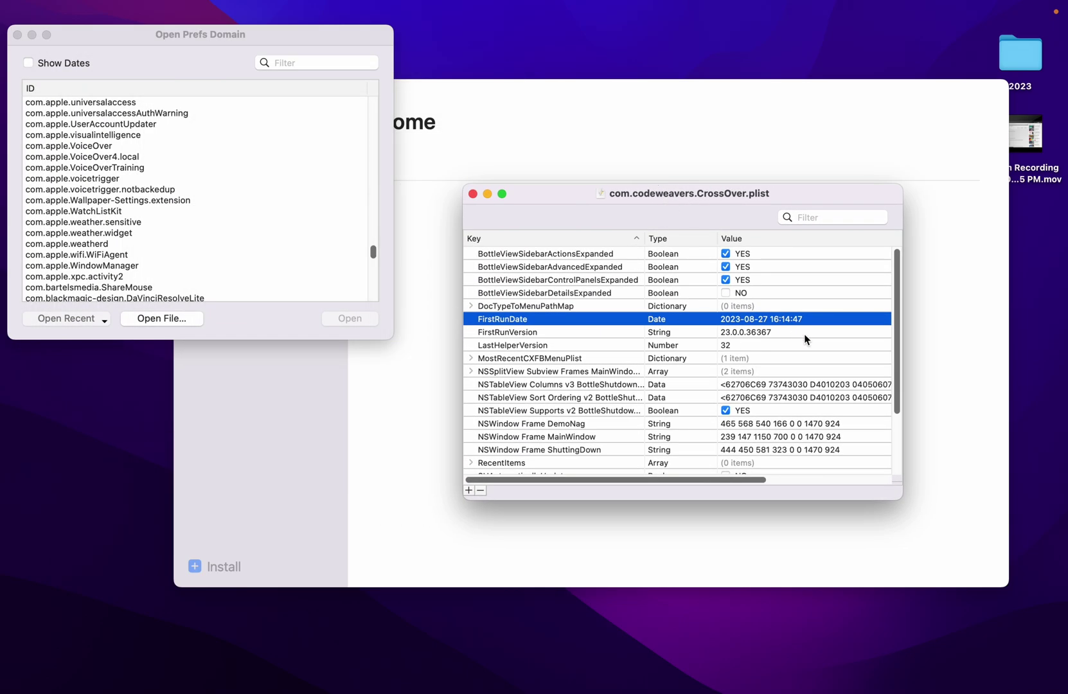
pyautogui.click(750, 319)
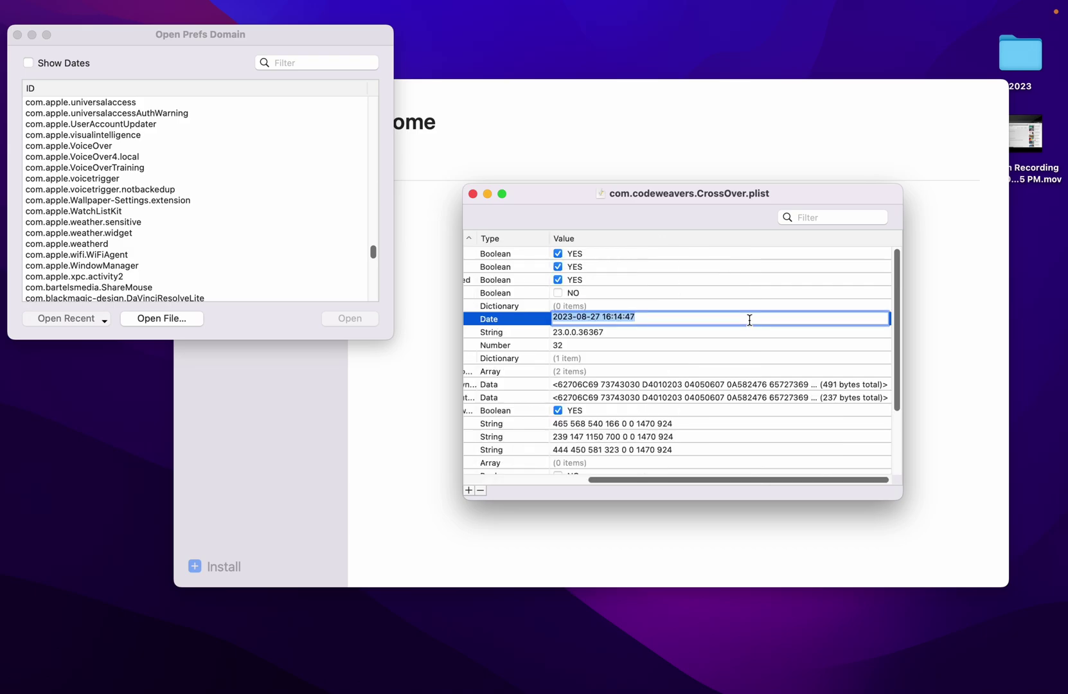
pyautogui.click(557, 317)
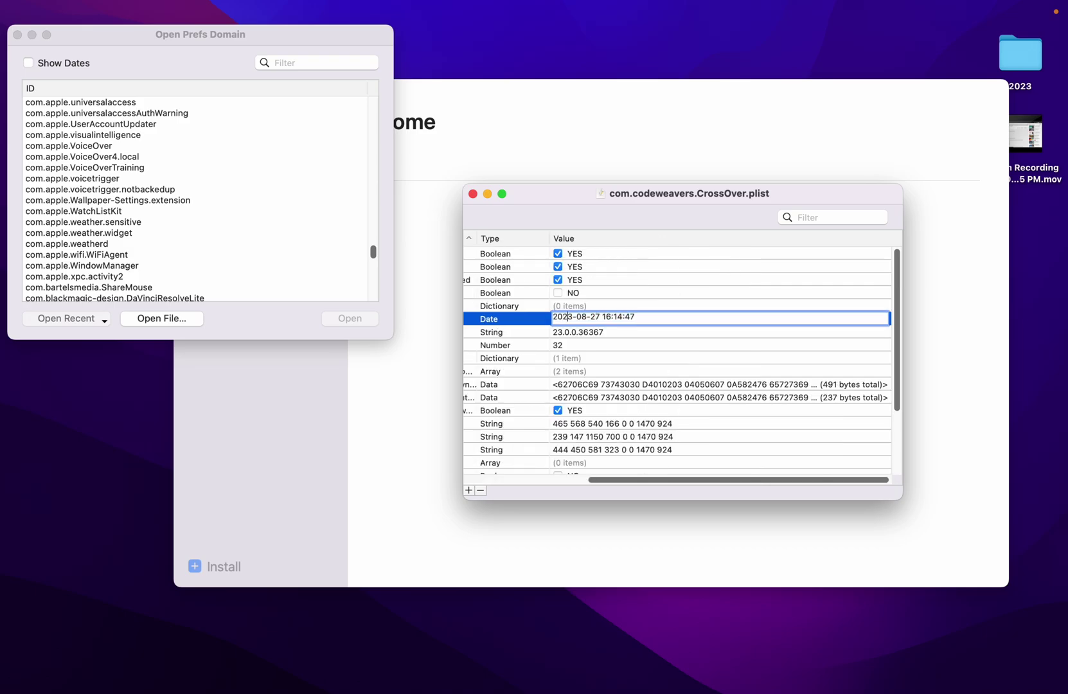
pyautogui.press('BackSpace')
pyautogui.press('BackSpace')
pyautogui.write('33')
pyautogui.press('Return')
pyautogui.scroll(-5, 824, 358)
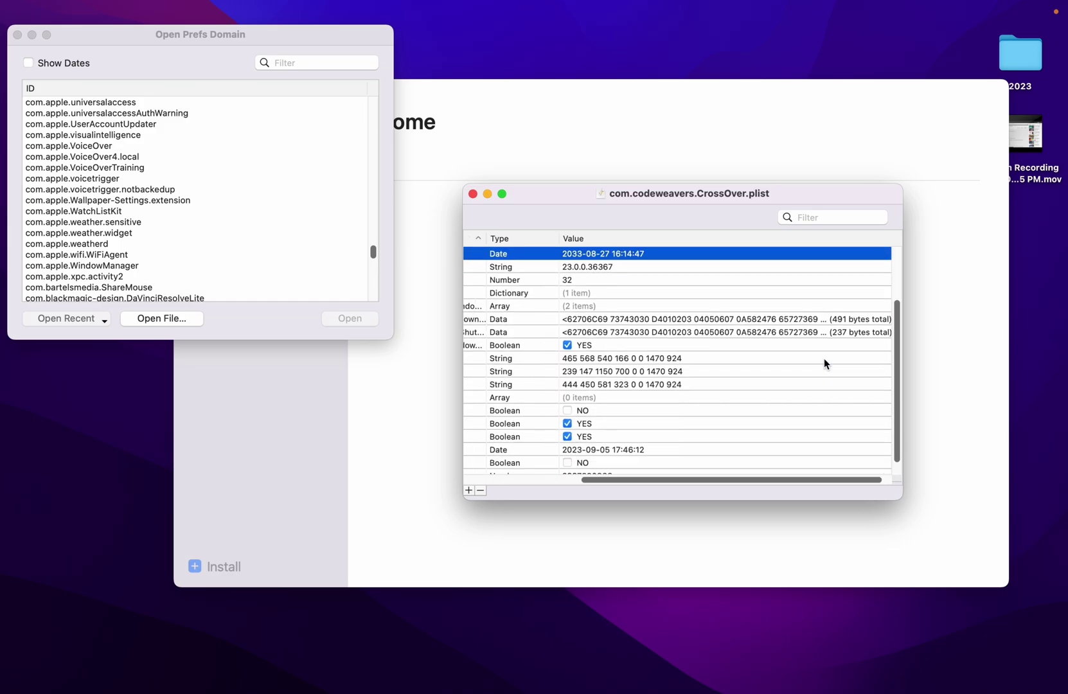
pyautogui.scroll(5, 824, 358)
pyautogui.hscroll(-5, 675, 306)
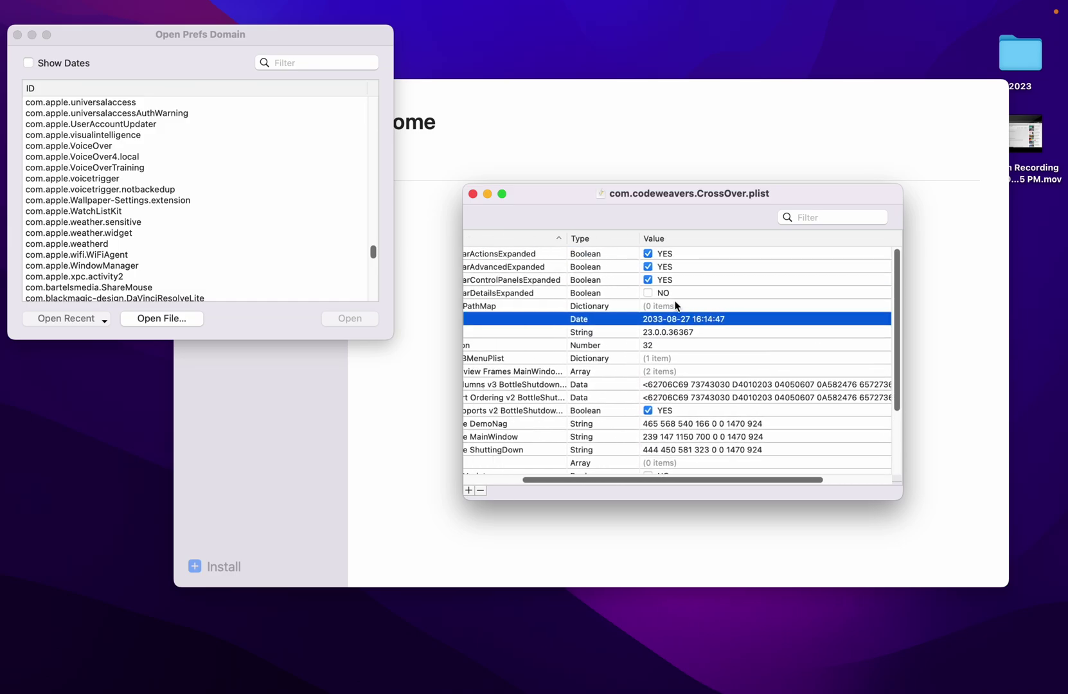
pyautogui.hscroll(-5, 675, 306)
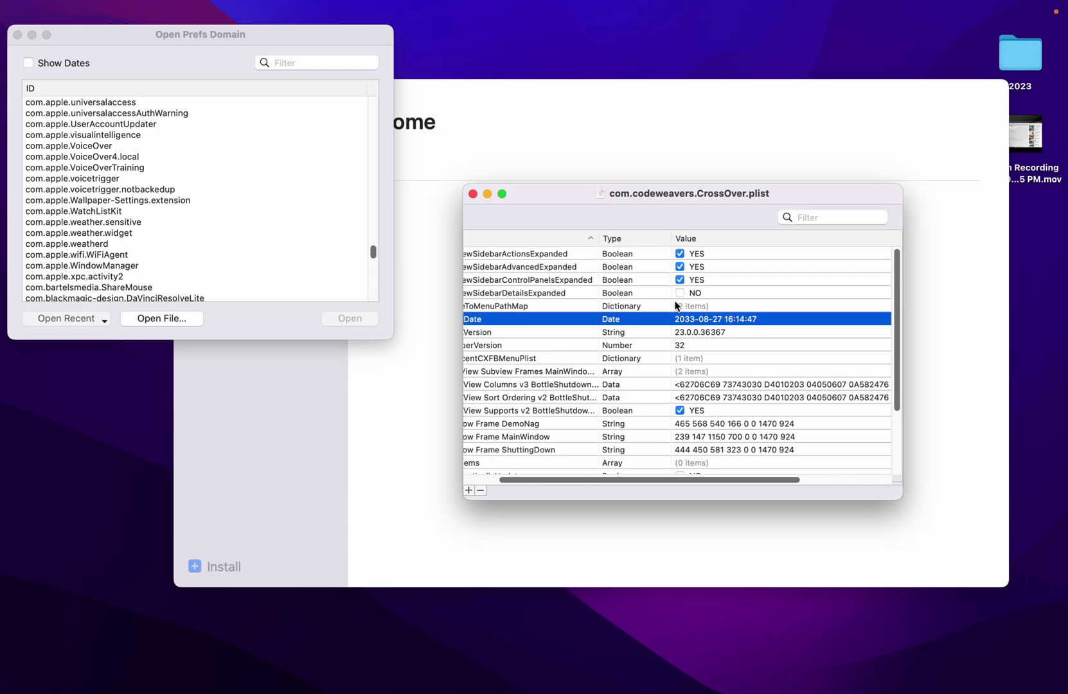
# Close the CrossOver plist window and the Open Prefs Domain list in Prefs Editor
pyautogui.click(473, 194)
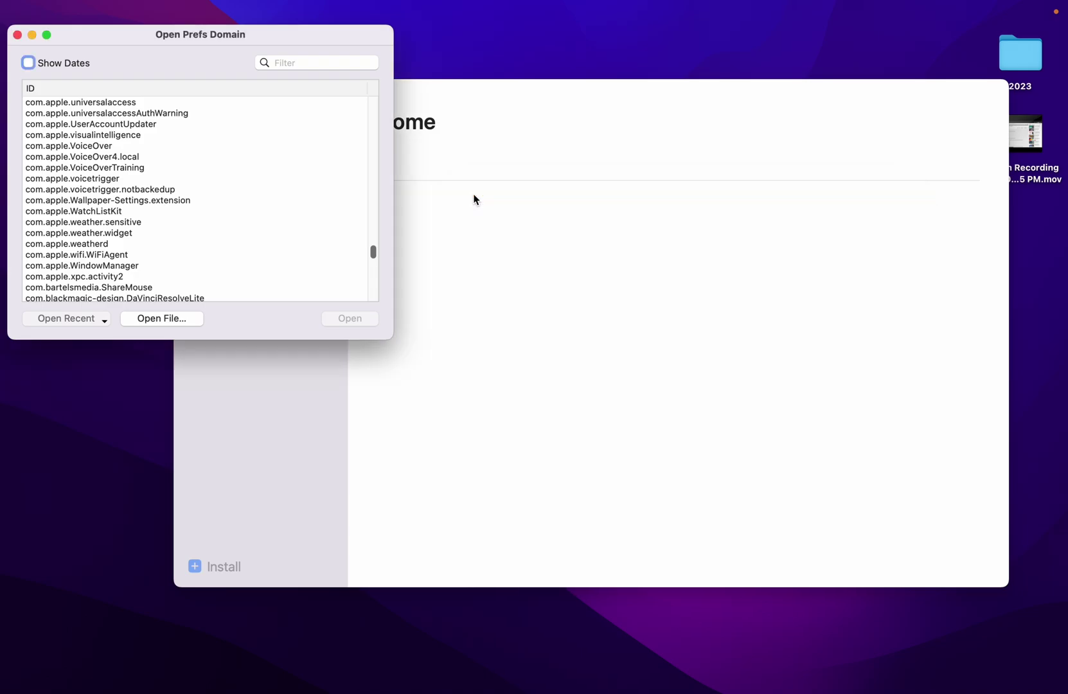
pyautogui.click(17, 35)
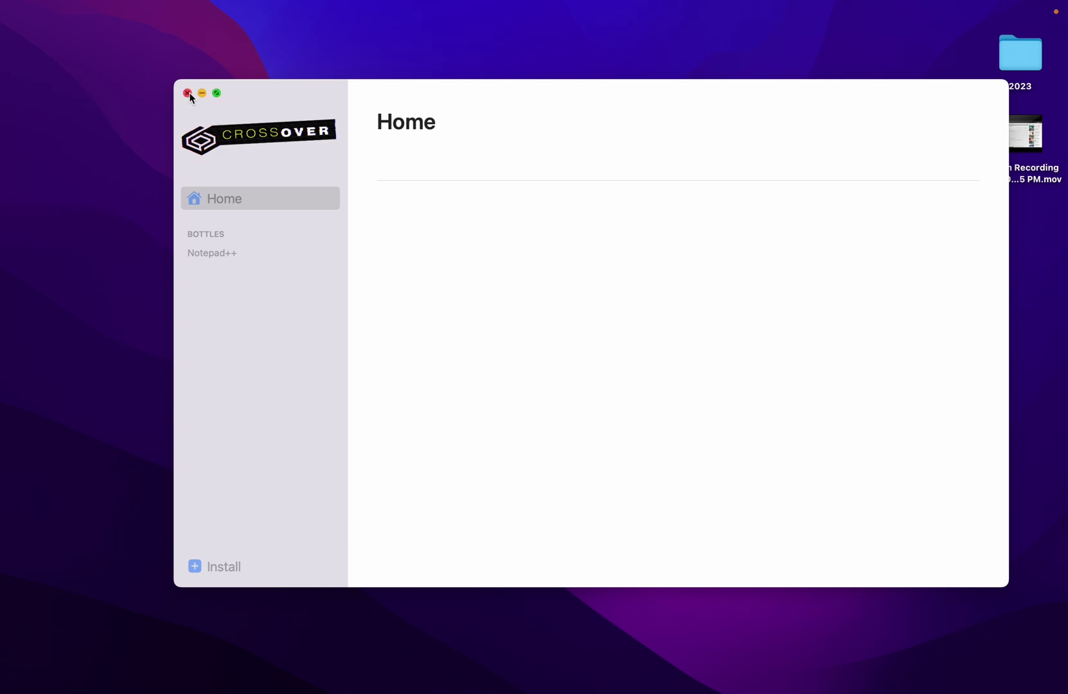